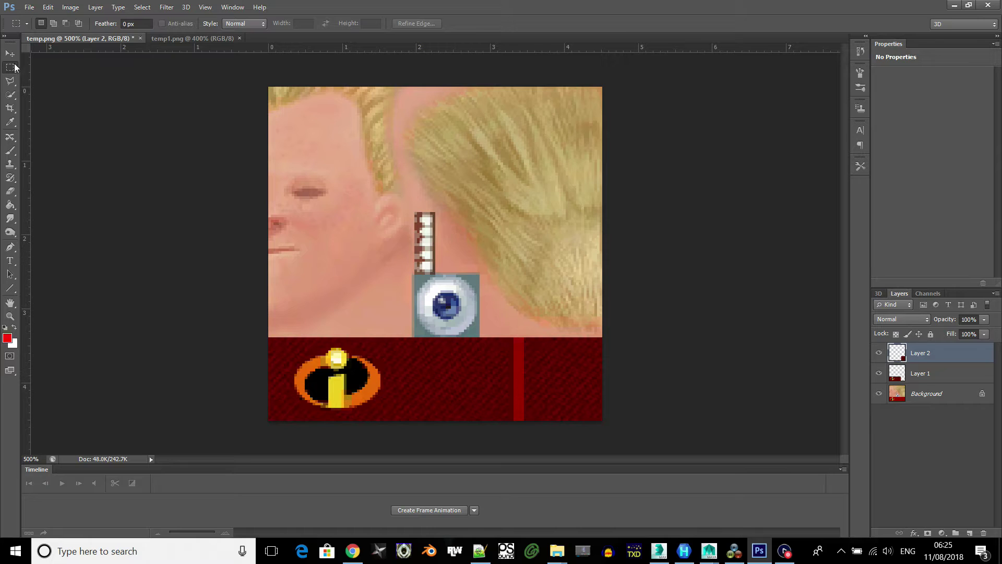
- Move the dark red patch on Layer 2 left to cover the bright red vertical strip in the suit area
left_click(10, 54)
left_click_drag(551, 373, 538, 380)
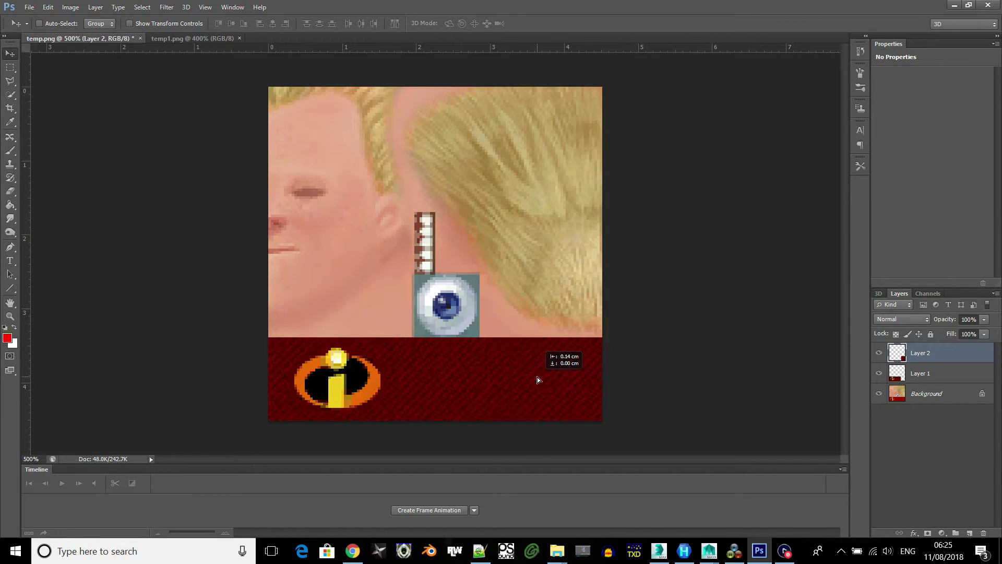
left_click_drag(537, 377, 536, 377)
left_click_drag(535, 377, 534, 378)
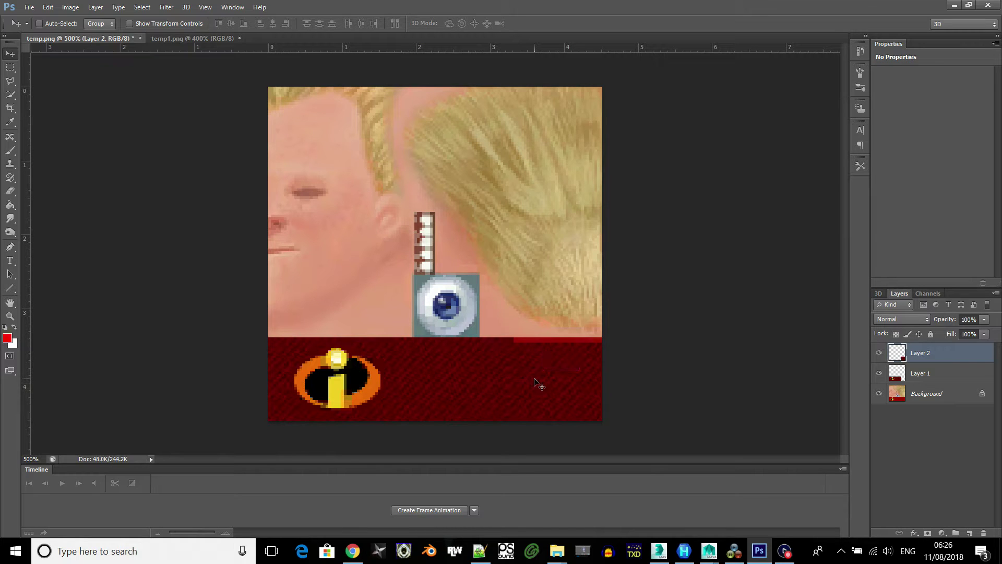
- Stretch the Layer 2 patch upward to 106.25% height to cover the remaining bright red edge, and apply the transformation
key("ctrl+t")
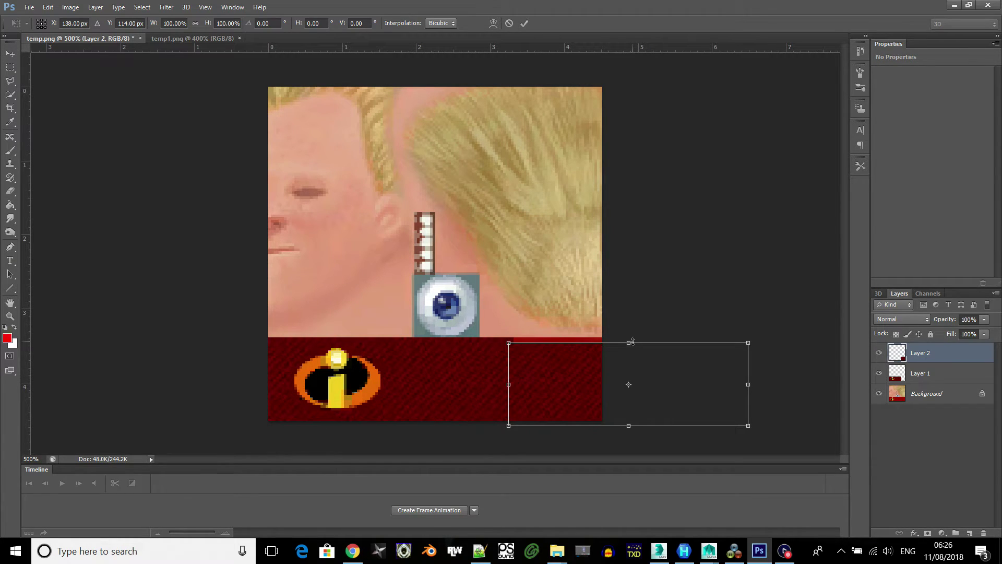
left_click_drag(631, 342, 632, 337)
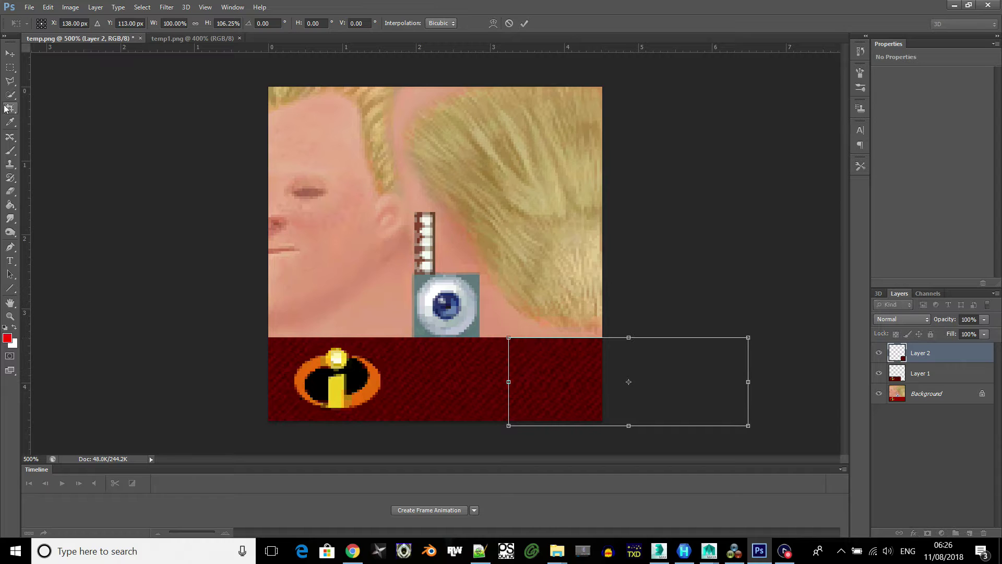
left_click(10, 53)
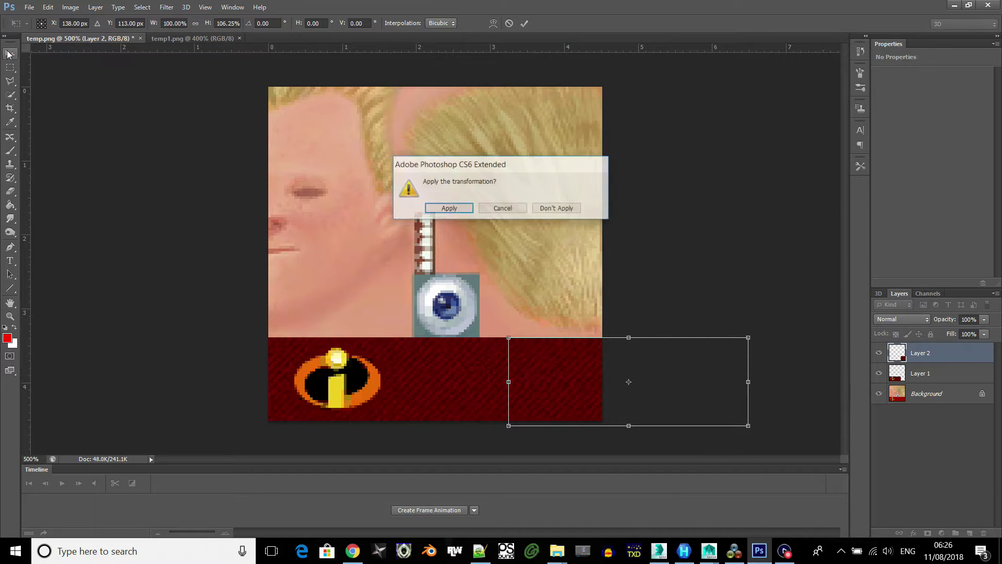
left_click(439, 209)
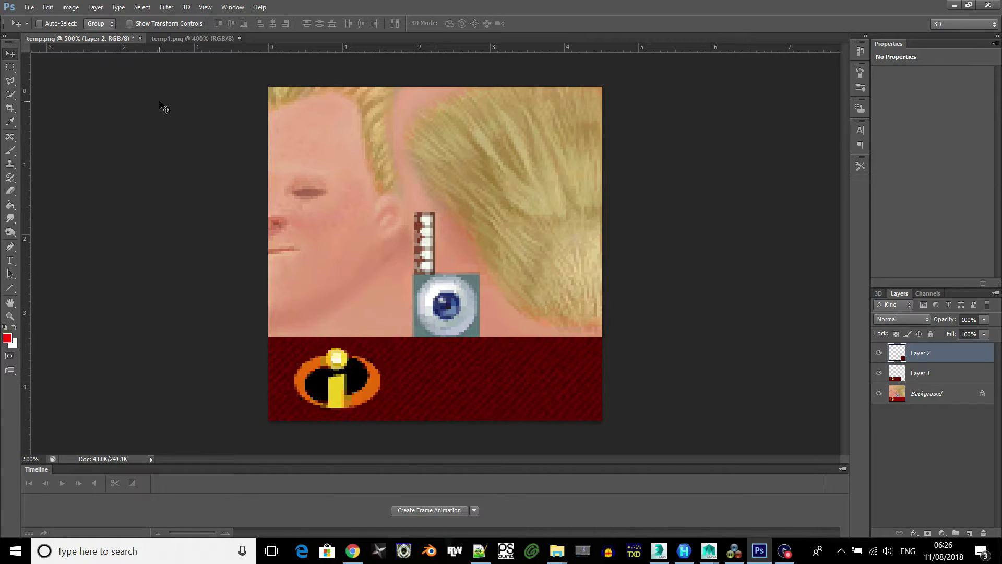
- Start saving the edited texture as a new file in PNG format and clear the proposed file name
left_click(30, 7)
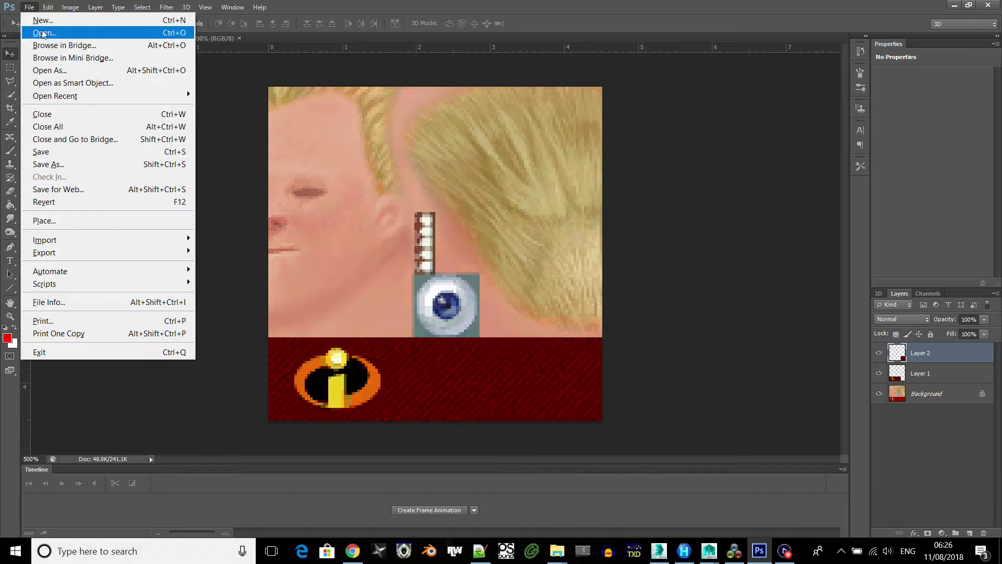
left_click(61, 165)
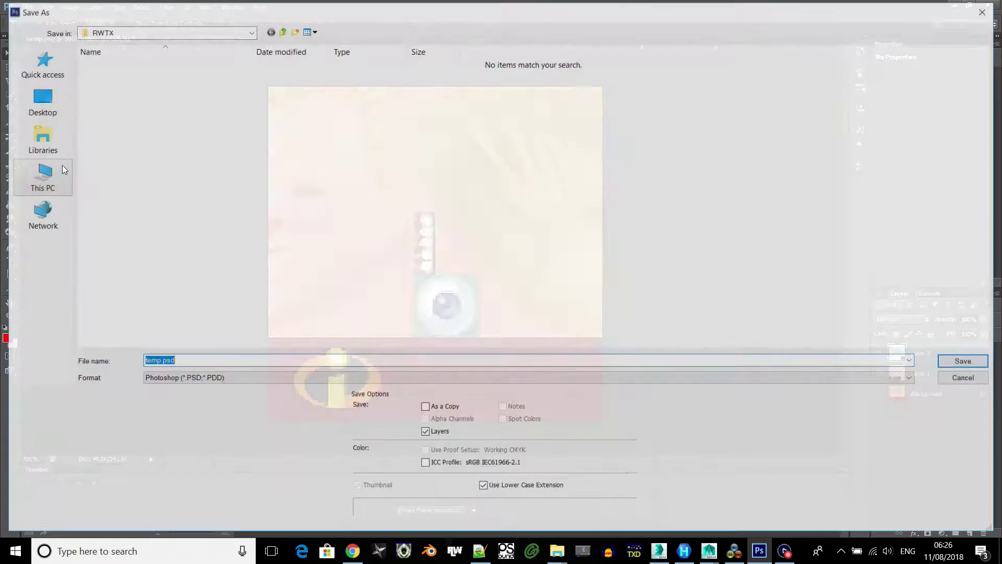
left_click(198, 379)
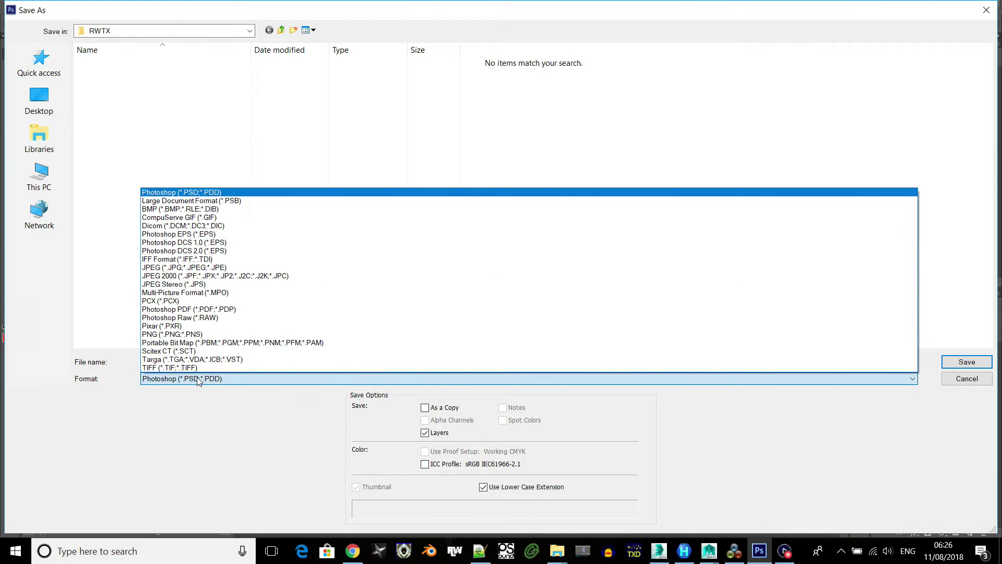
left_click(205, 336)
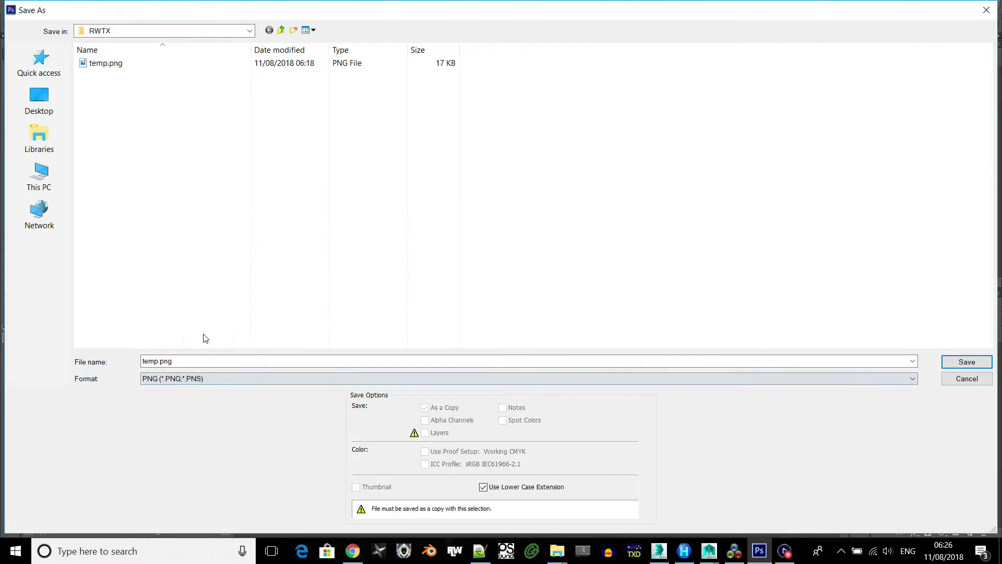
double_click(205, 360)
left_click(205, 361)
key("ctrl+a")
key("BackSpace")
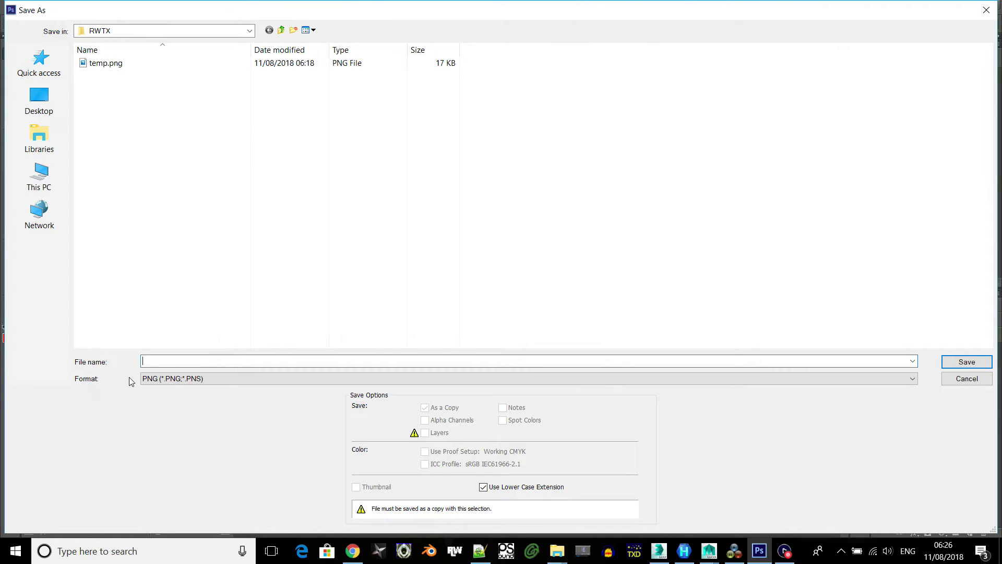
- Copy the RWTX folder path from File Explorer and set the save location to D:\personal netherlands\files\PL\PLY8.HIP.d\RWTX
mouse_move(557, 550)
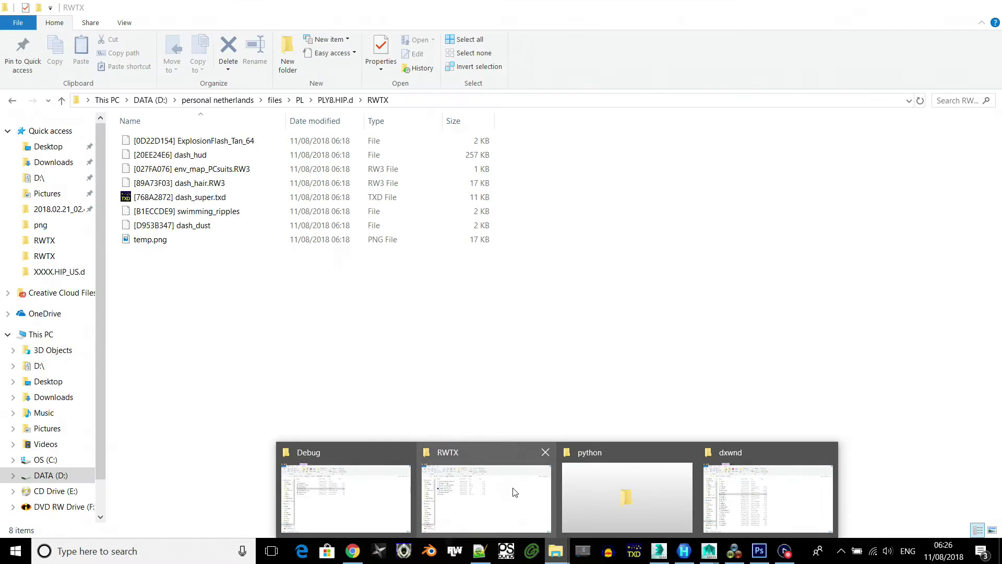
left_click(515, 492)
left_click(426, 100)
key("ctrl+c")
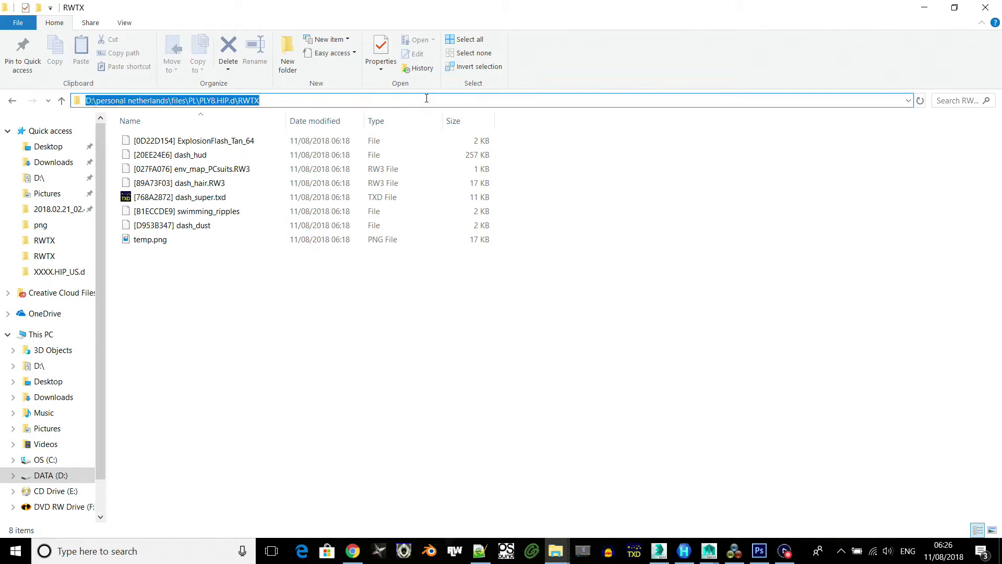
left_click(924, 7)
left_click(422, 362)
key("ctrl+v")
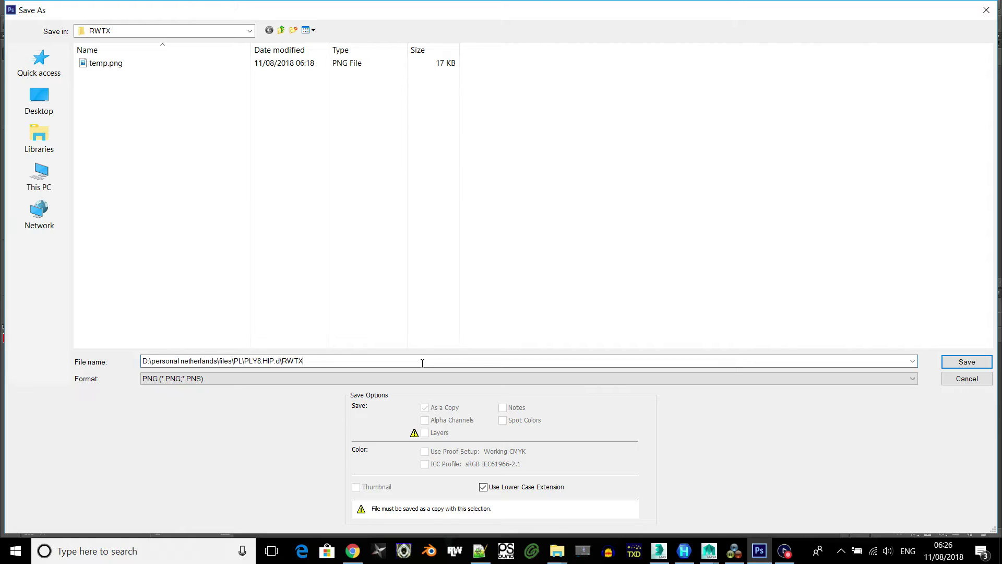
key("Return")
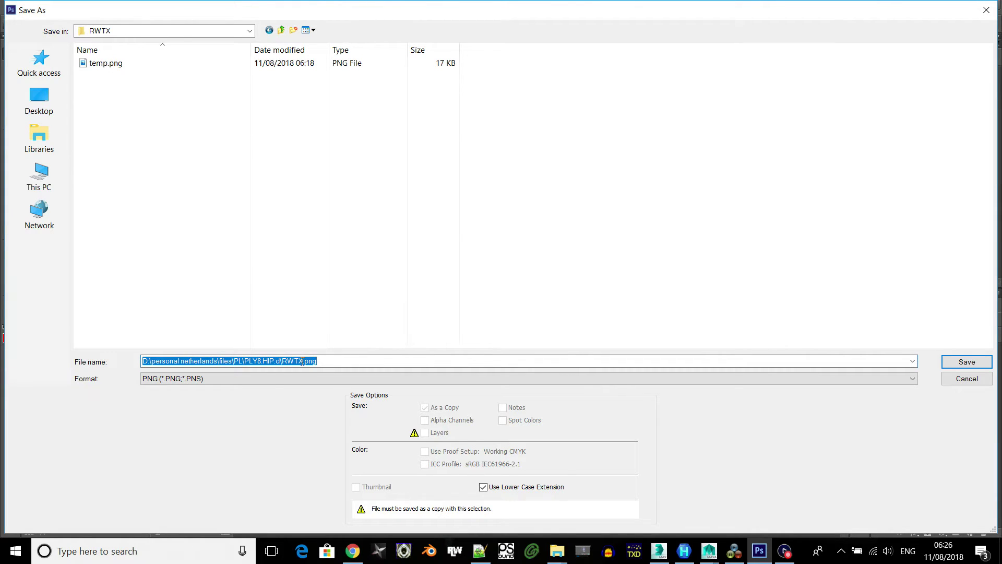
- Name the PNG file dash_super_new and save it, accepting the PNG options
left_click_drag(303, 362, 143, 363)
key("ctrl+c")
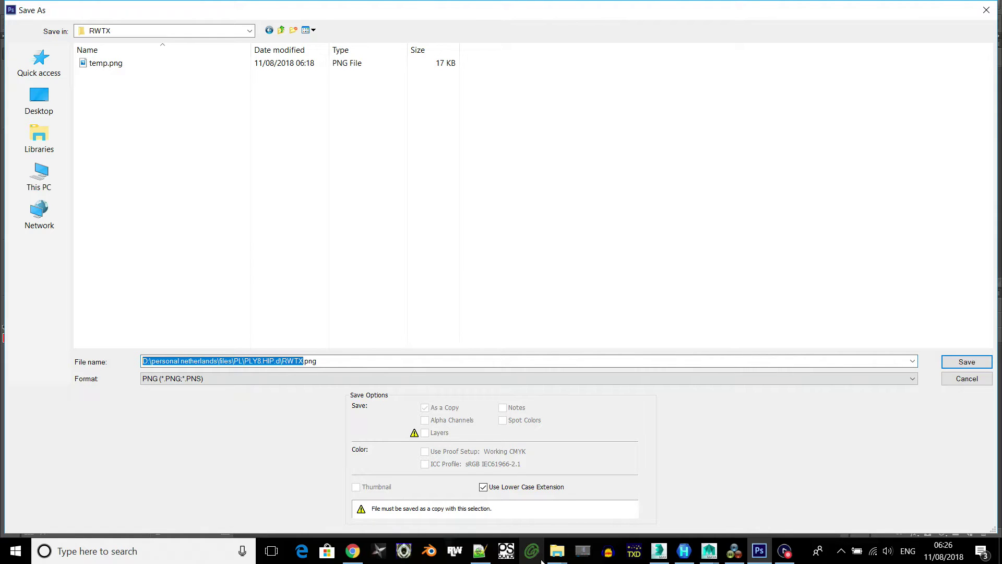
mouse_move(557, 551)
mouse_move(519, 511)
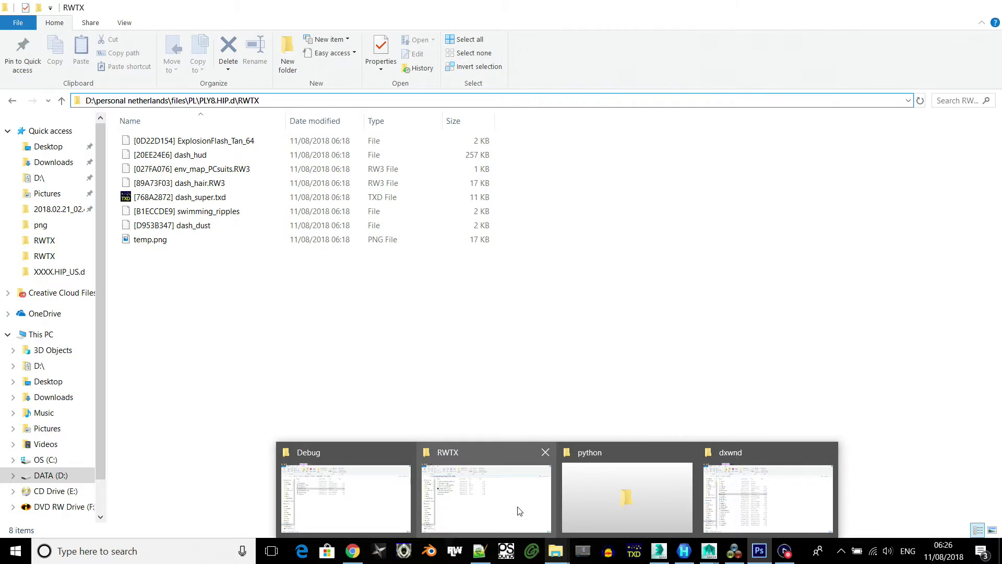
type("d")
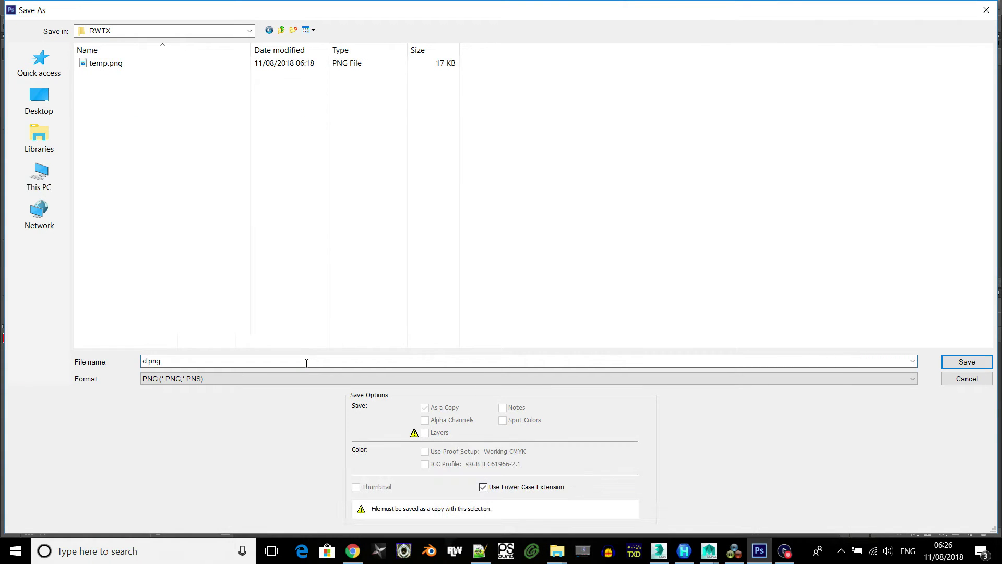
type("ash_super_new")
left_click(959, 369)
left_click(538, 175)
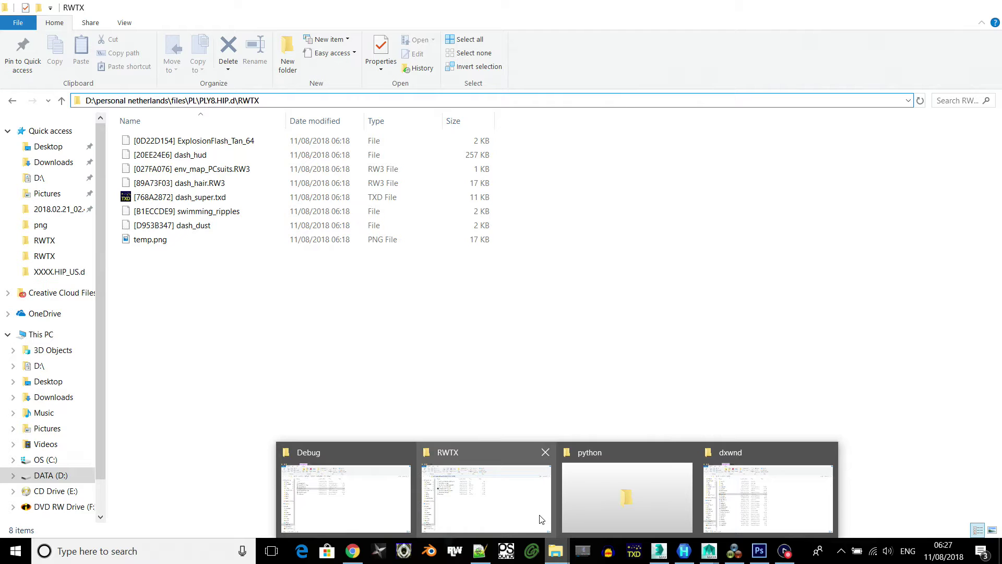
- Switch to the RWTX folder in File Explorer and preview dash_super_new.png, closing the viewer when done
left_click(542, 519)
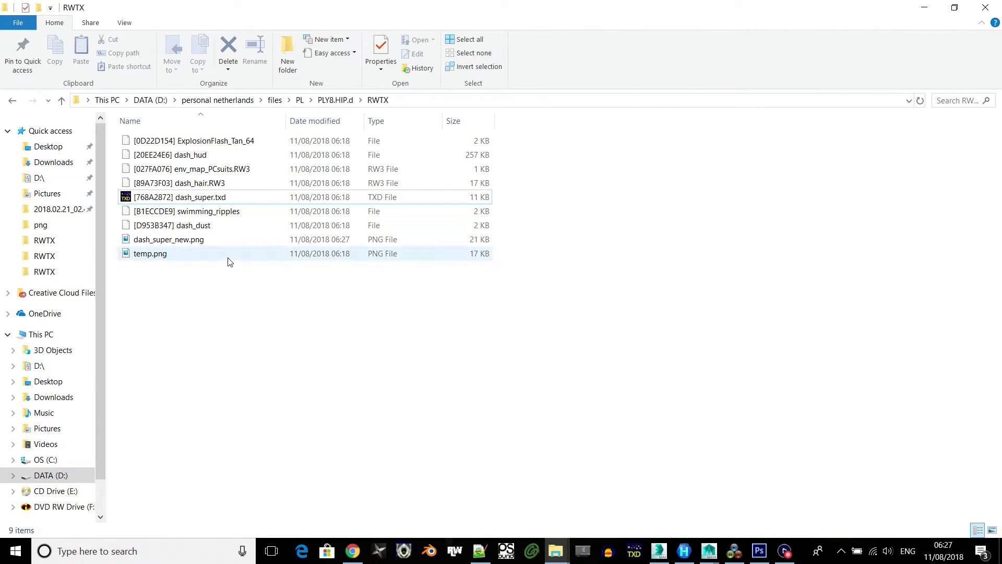
double_click(230, 244)
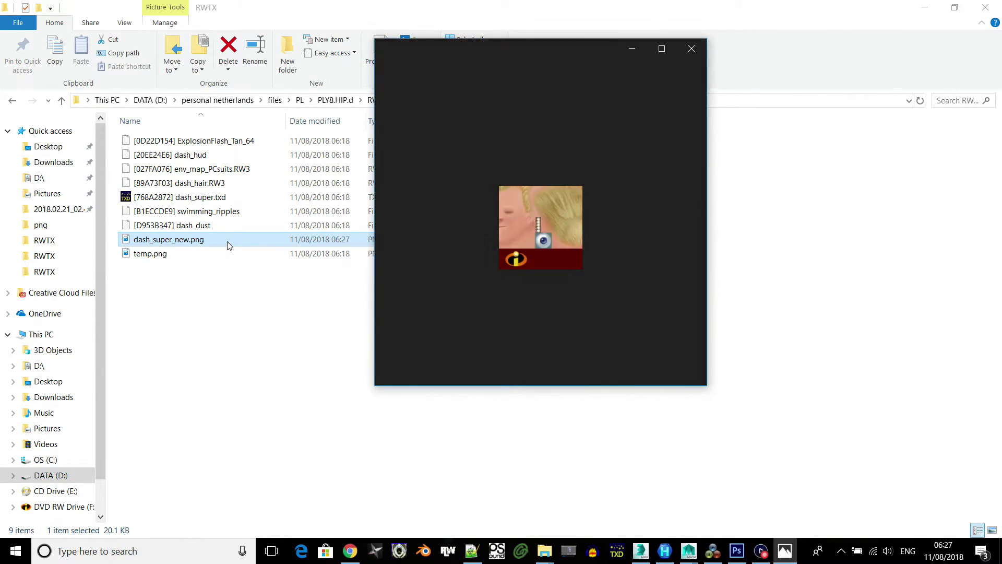
left_click(691, 47)
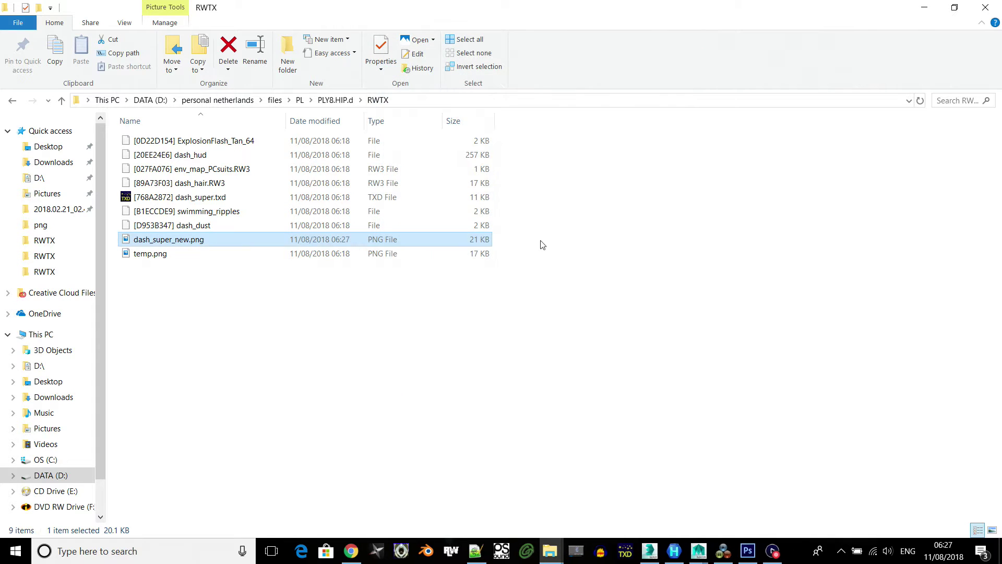
left_click(270, 342)
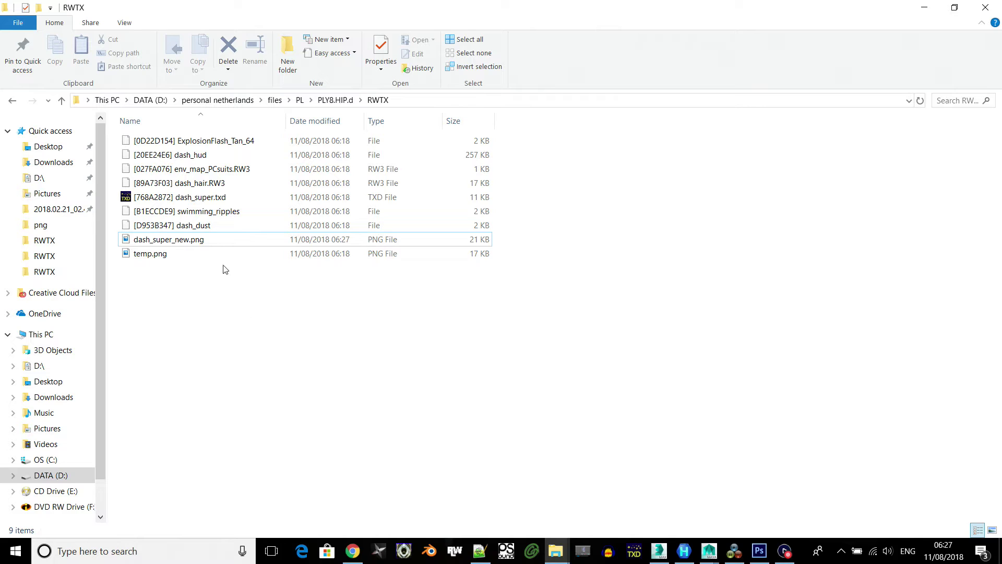
- Open dash_super.txd in Magic.TXD and load dash_super_new.png from the PLY8.HIP.d\RWTX folder as the replacement for its temp texture
double_click(221, 201)
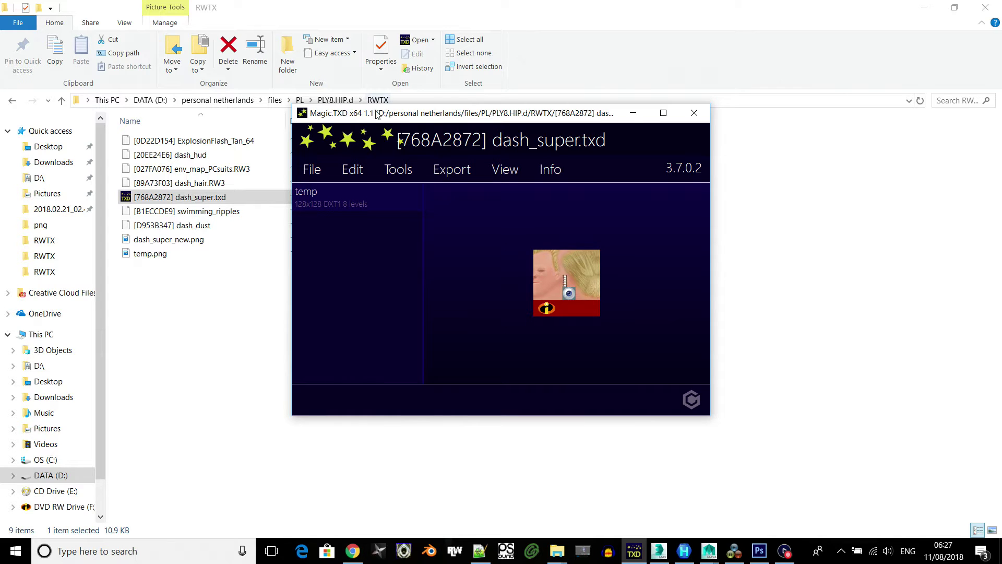
left_click_drag(377, 116, 624, 176)
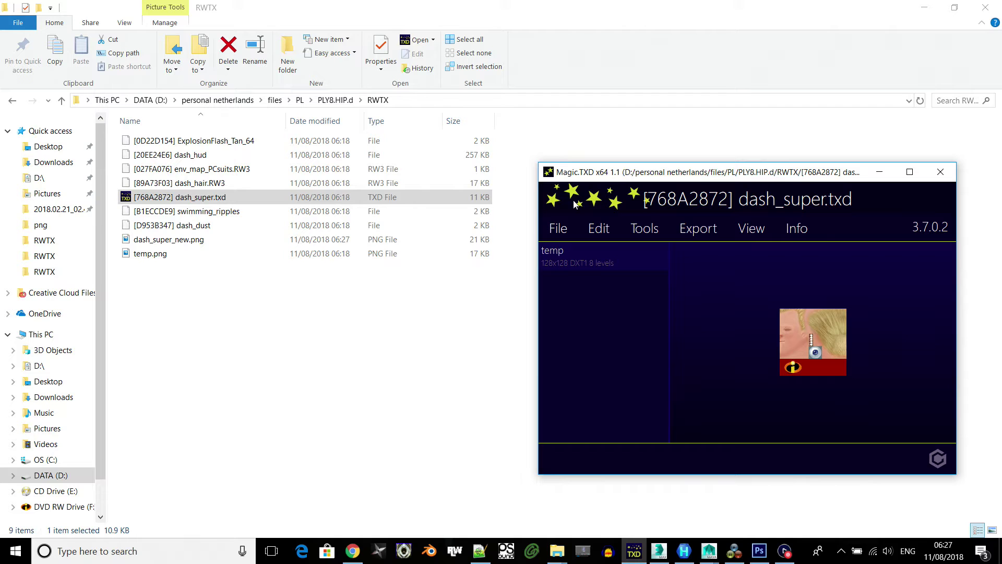
left_click(601, 228)
left_click(621, 269)
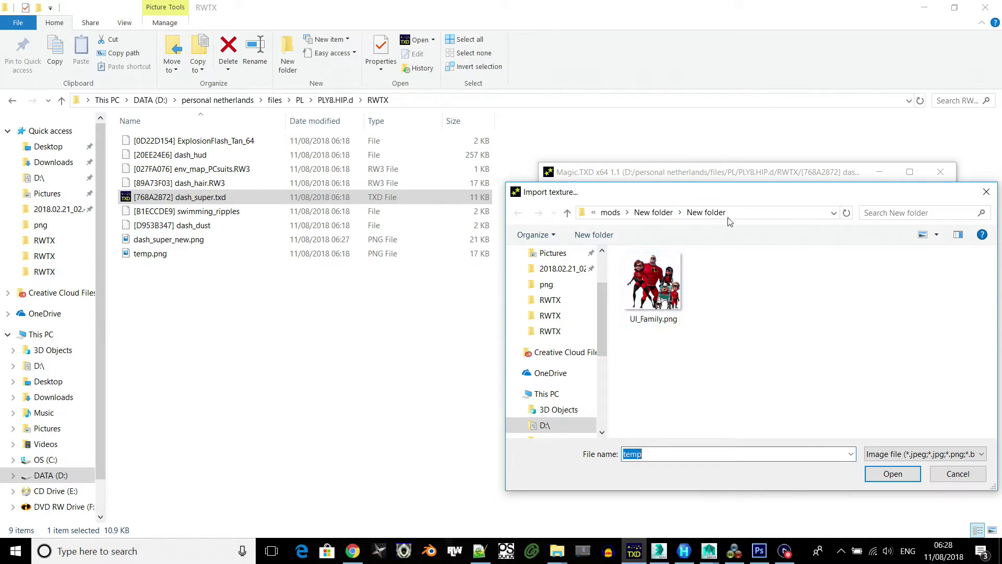
left_click(748, 213)
key("ctrl+v")
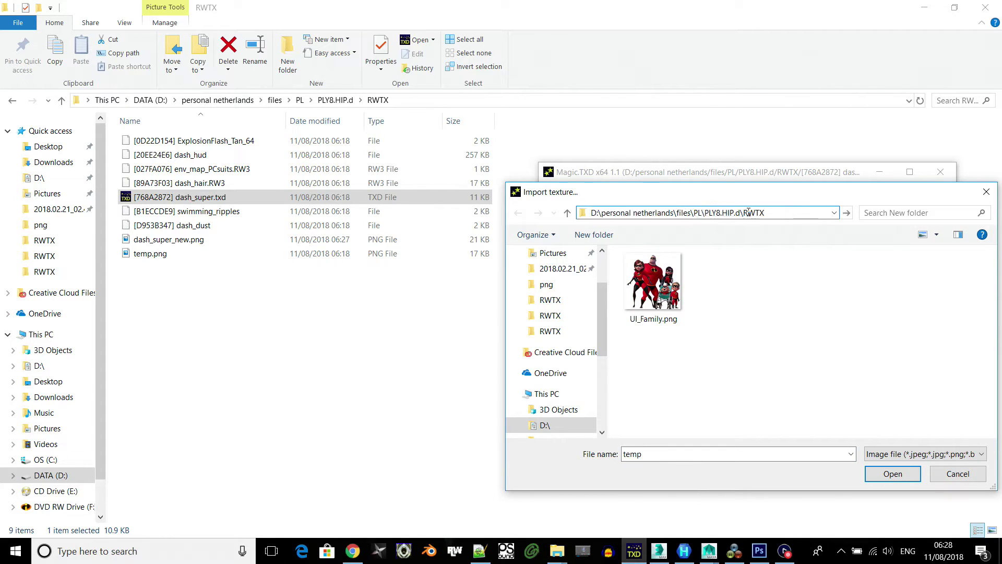
key("Return")
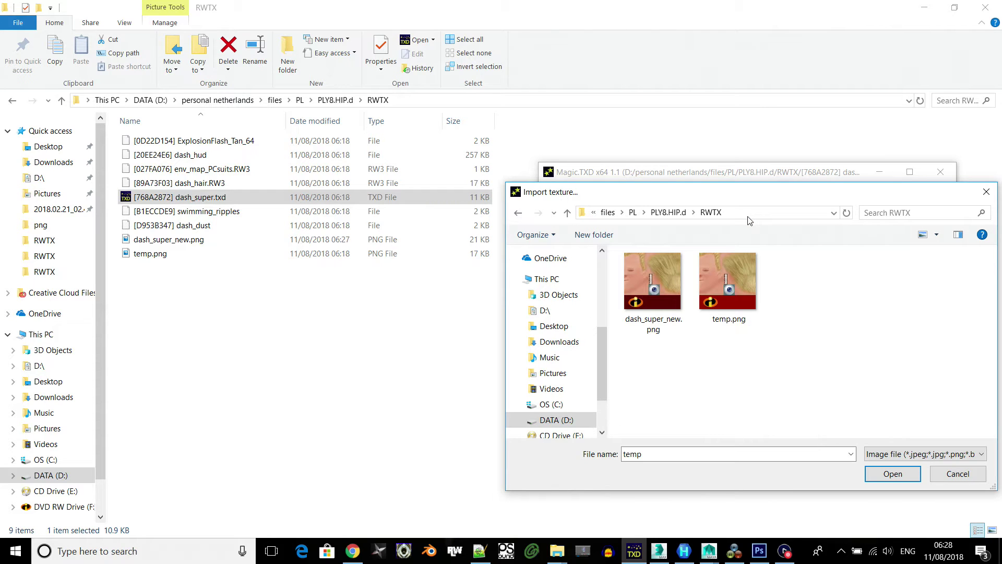
left_click(653, 282)
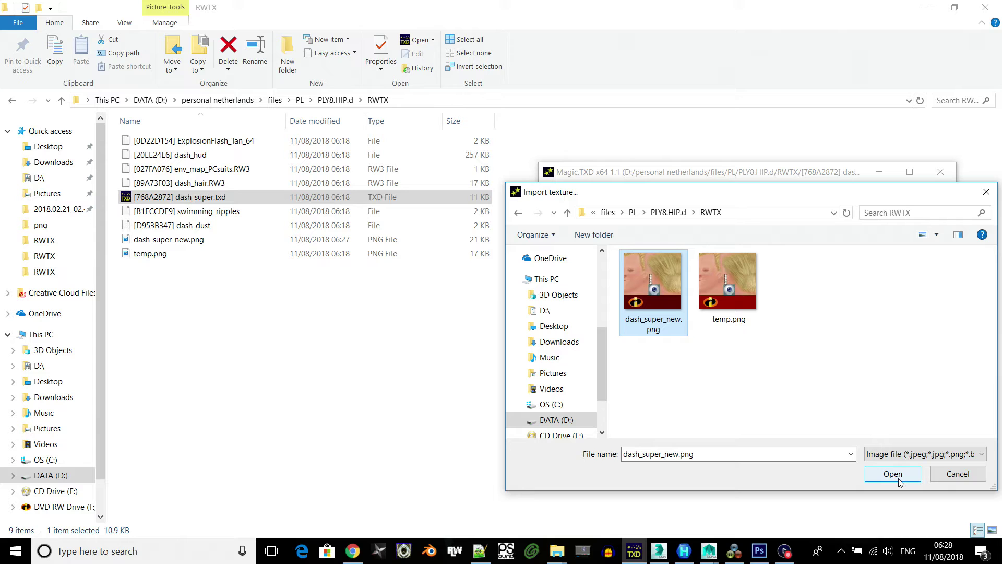
left_click(892, 474)
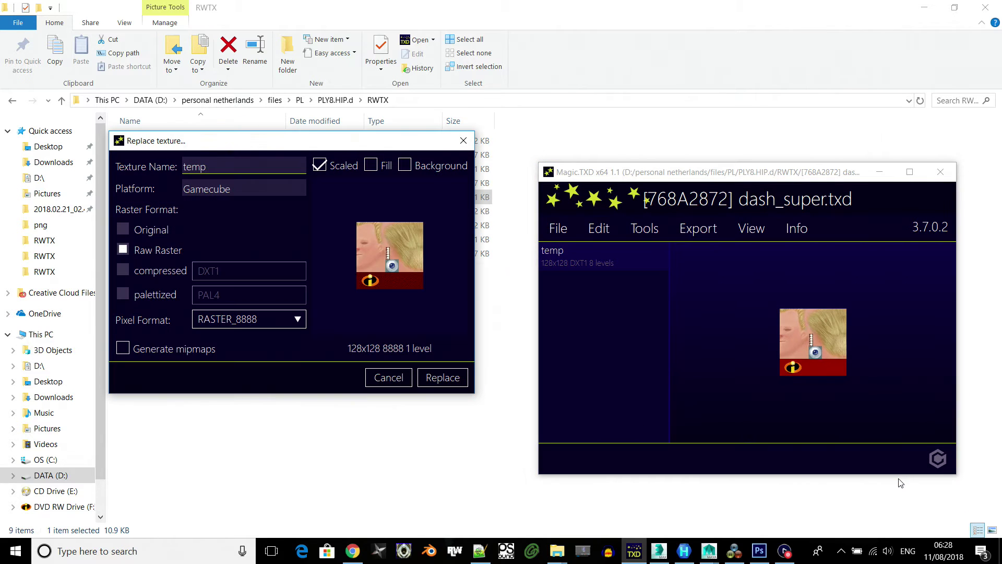
- Replace the temp texture using compressed DXT1 raster format with mipmap generation enabled
left_click_drag(292, 144, 515, 256)
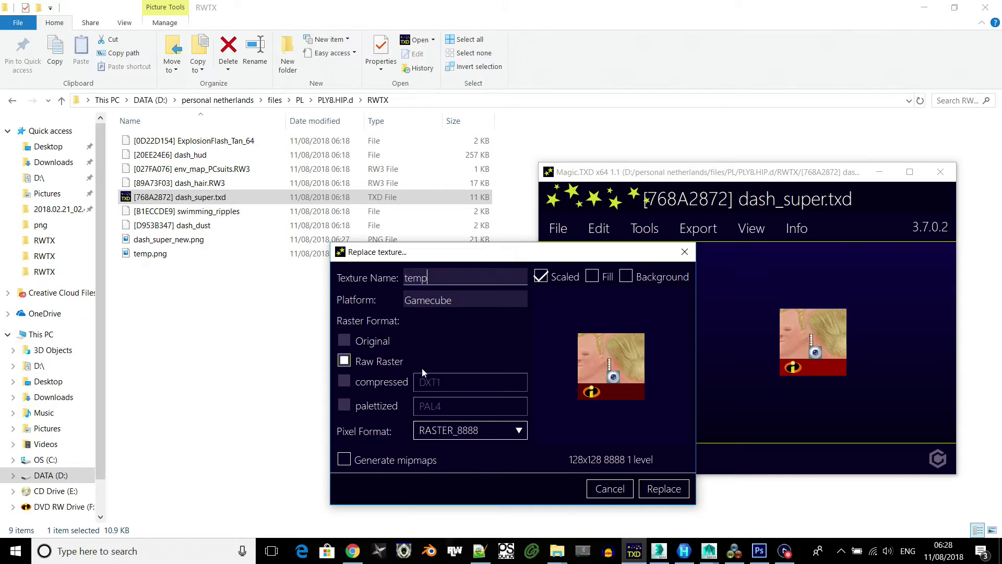
left_click(344, 382)
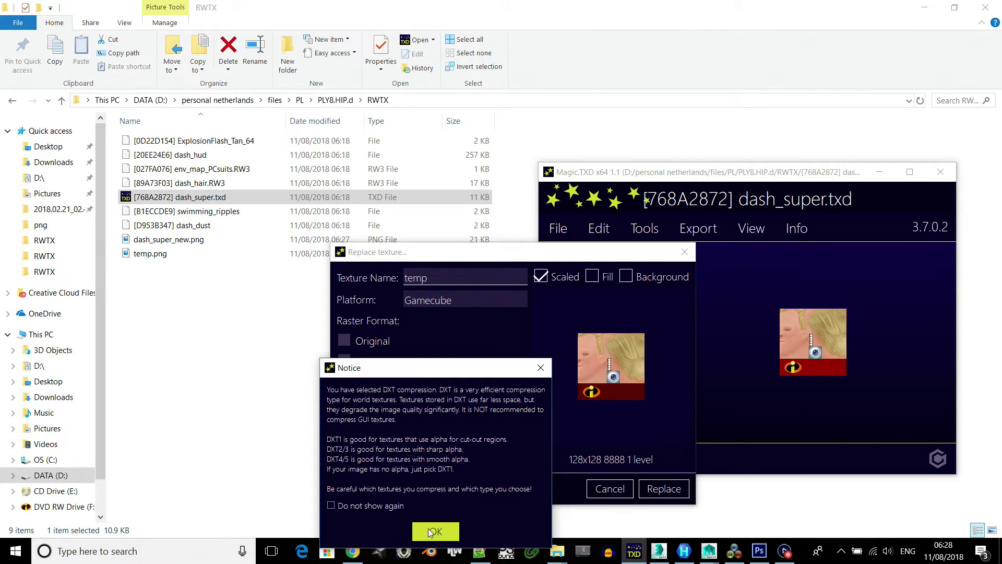
left_click(435, 528)
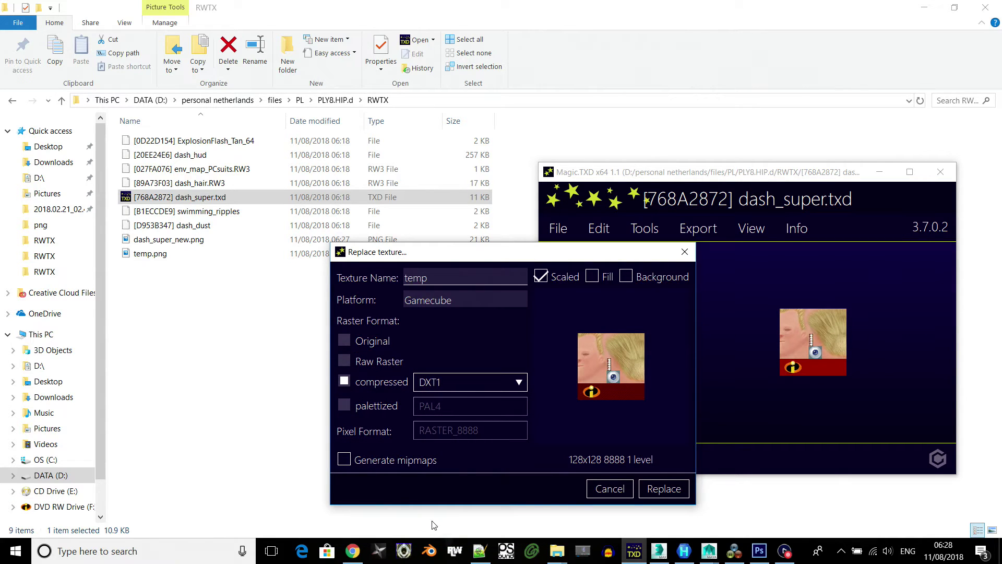
left_click_drag(502, 246, 364, 259)
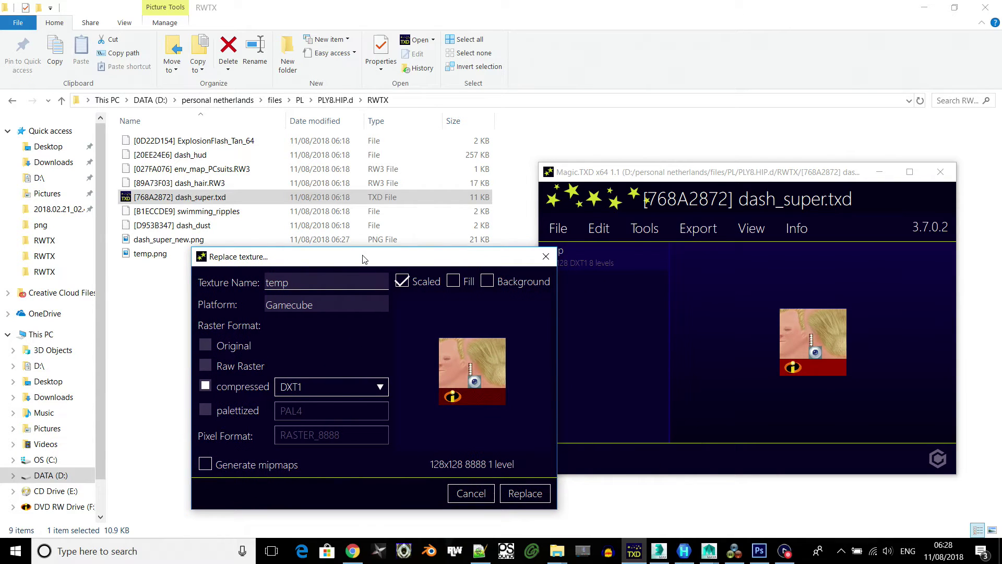
left_click(206, 464)
left_click(525, 493)
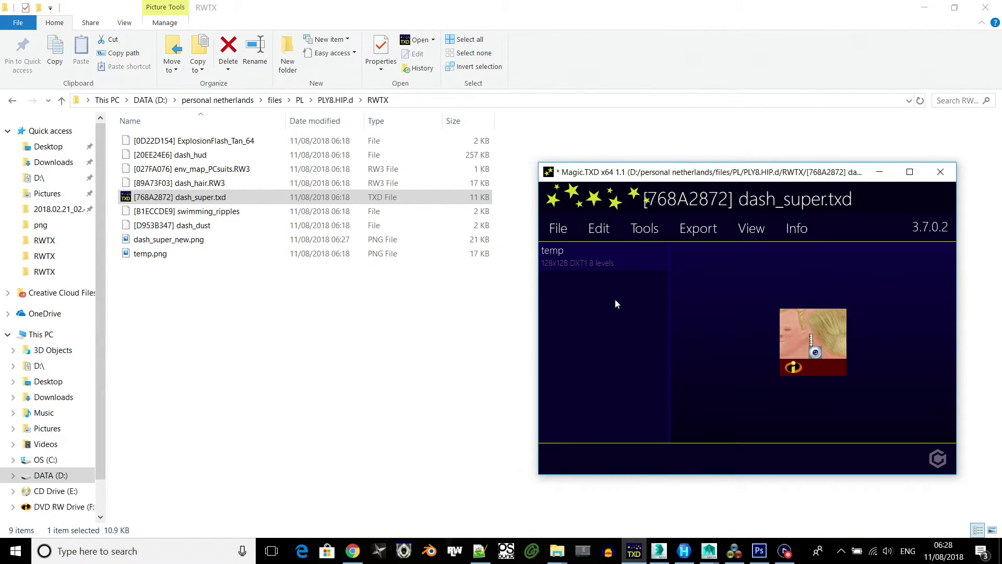
- Save the modified dash_super.txd and close Magic.TXD
left_click_drag(653, 174, 643, 153)
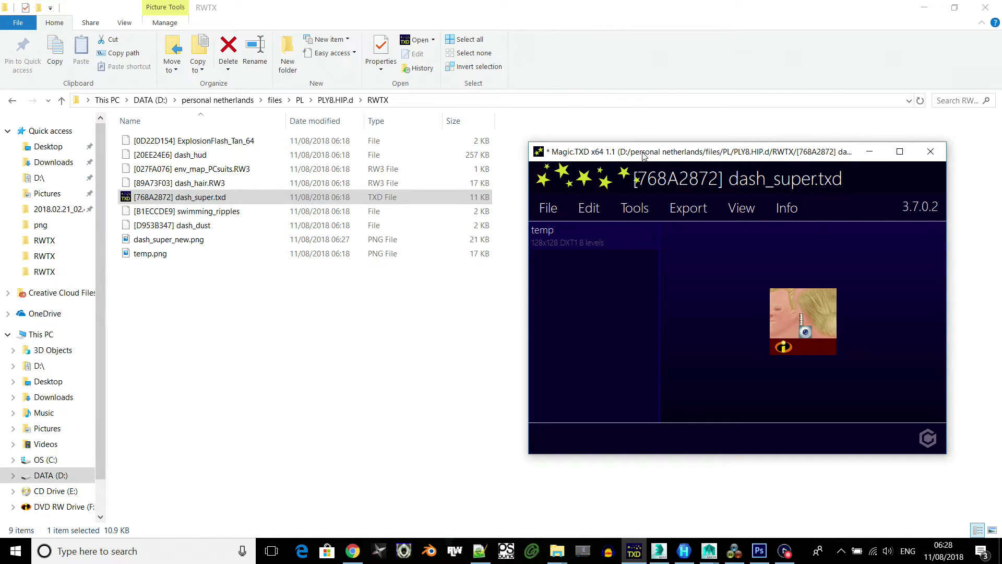
key("ctrl+s")
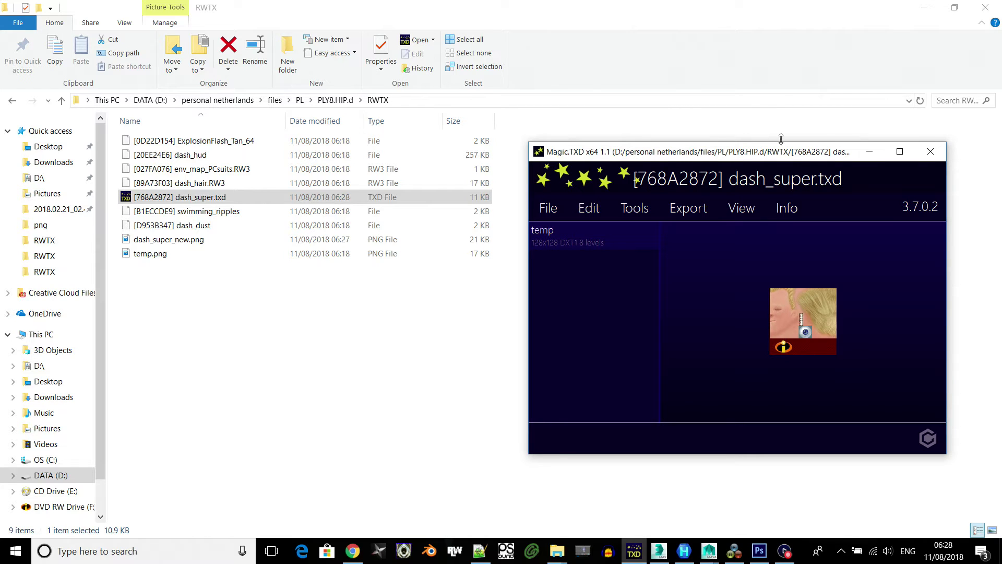
left_click(920, 160)
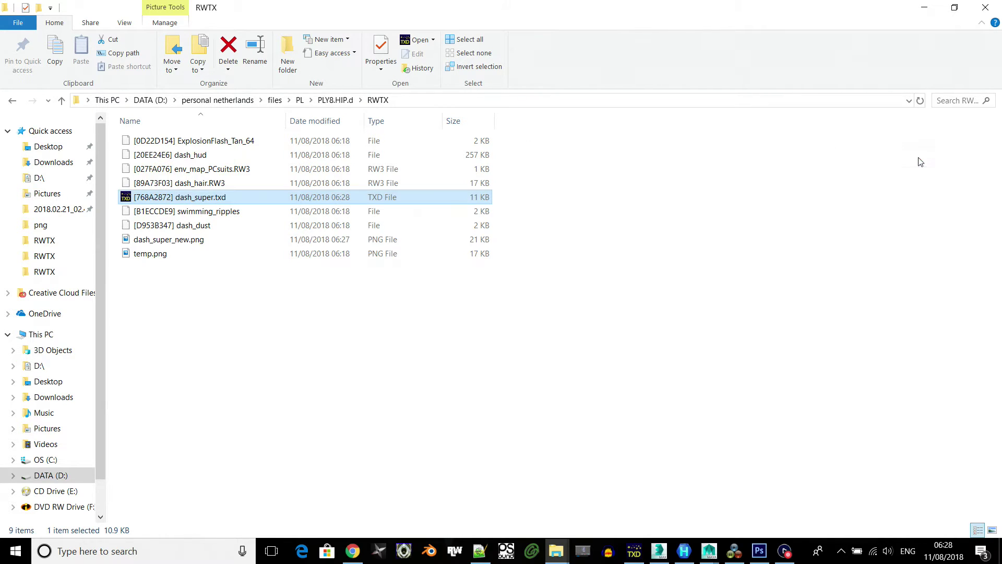
- Change the extension of [768A2872] dash_super.txd to RW3 and copy the renamed file
left_click(228, 197)
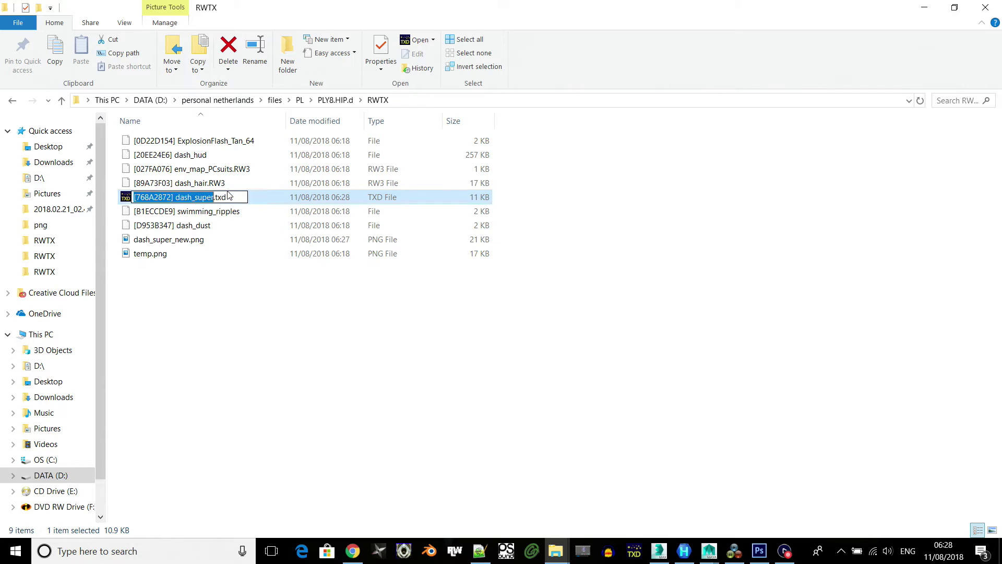
left_click(227, 197)
left_click_drag(228, 197, 220, 198)
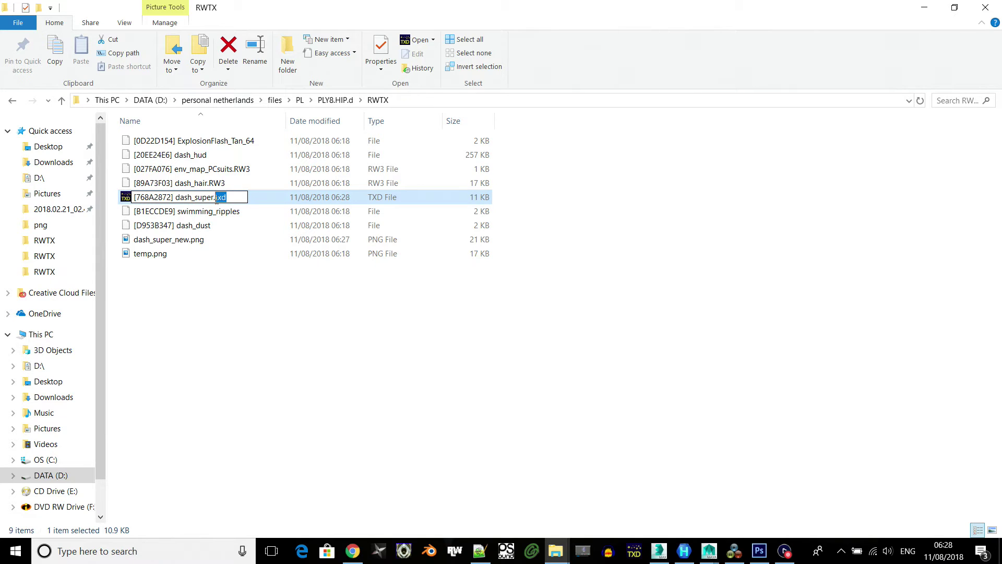
type("RW3")
left_click(229, 283)
left_click(560, 281)
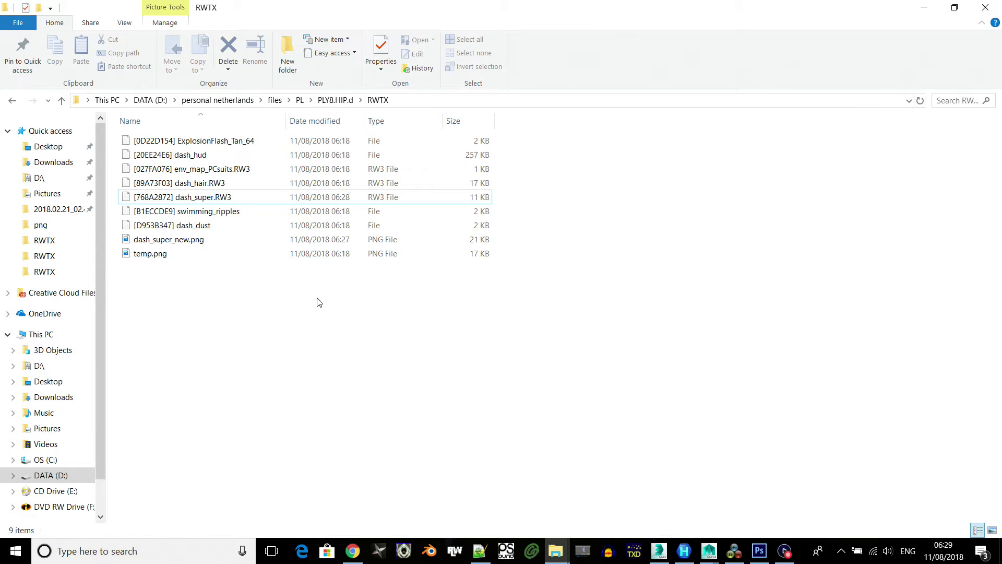
left_click(237, 202)
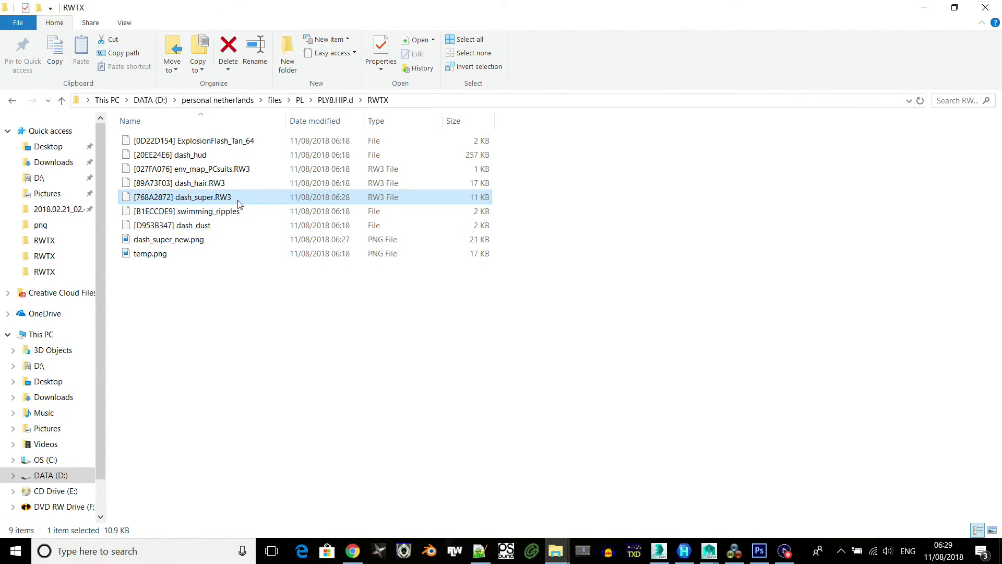
key("ctrl+c")
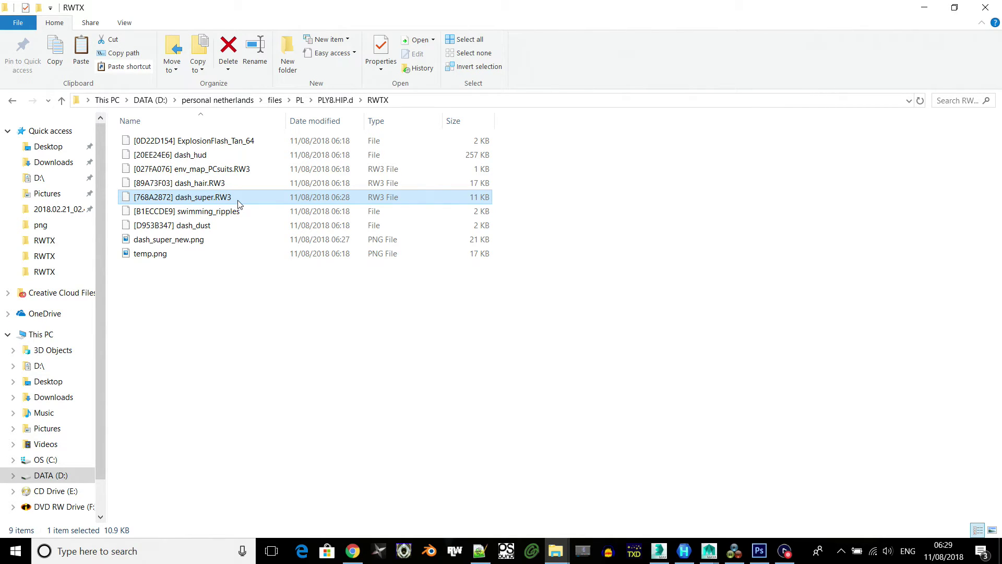
left_click(178, 198)
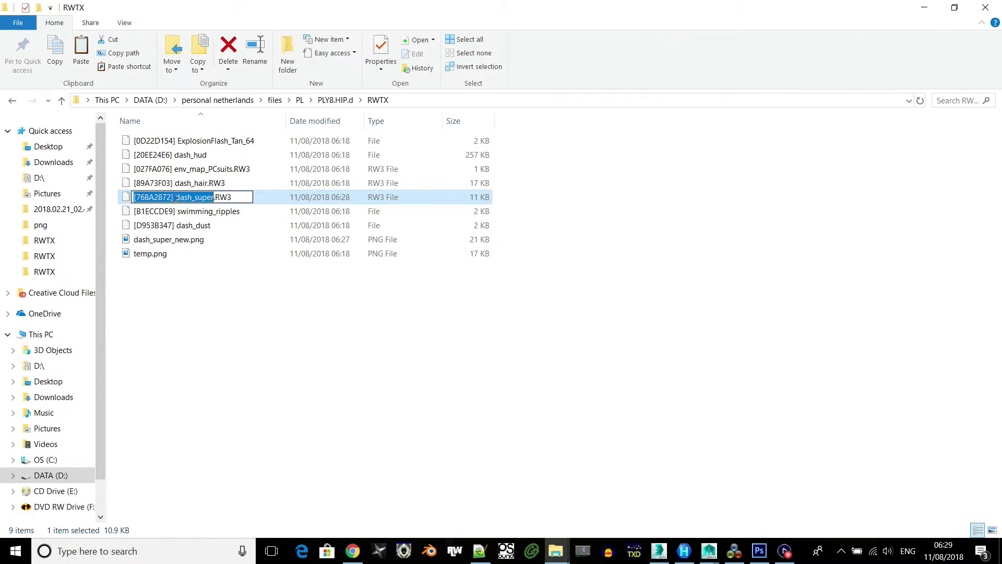
left_click_drag(178, 198, 77, 225)
left_click(184, 325)
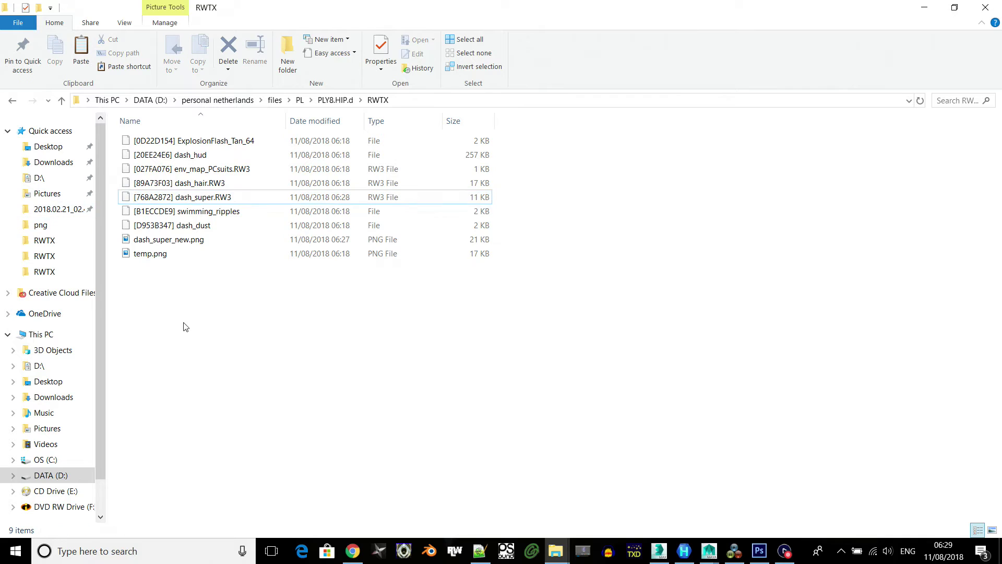
left_click(250, 201)
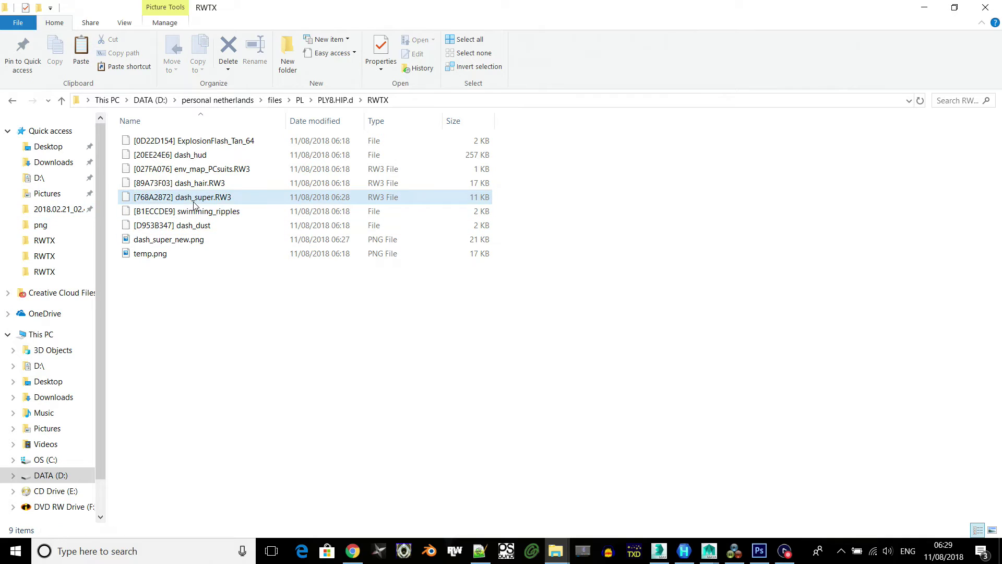
- Paste a duplicate of the copied file into the RWTX folder and rename it dash_super.RW3.rwtx
right_click(198, 324)
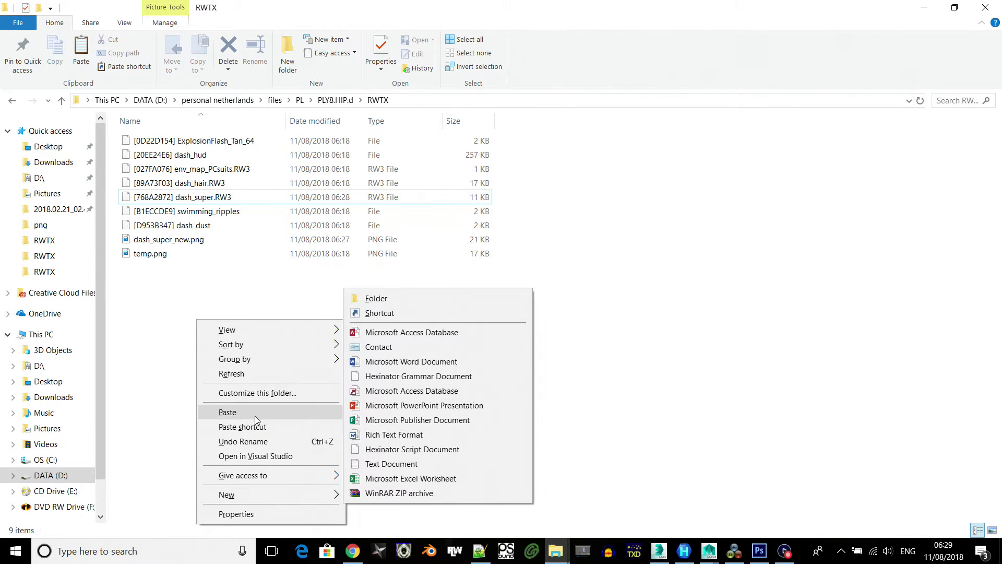
left_click(255, 414)
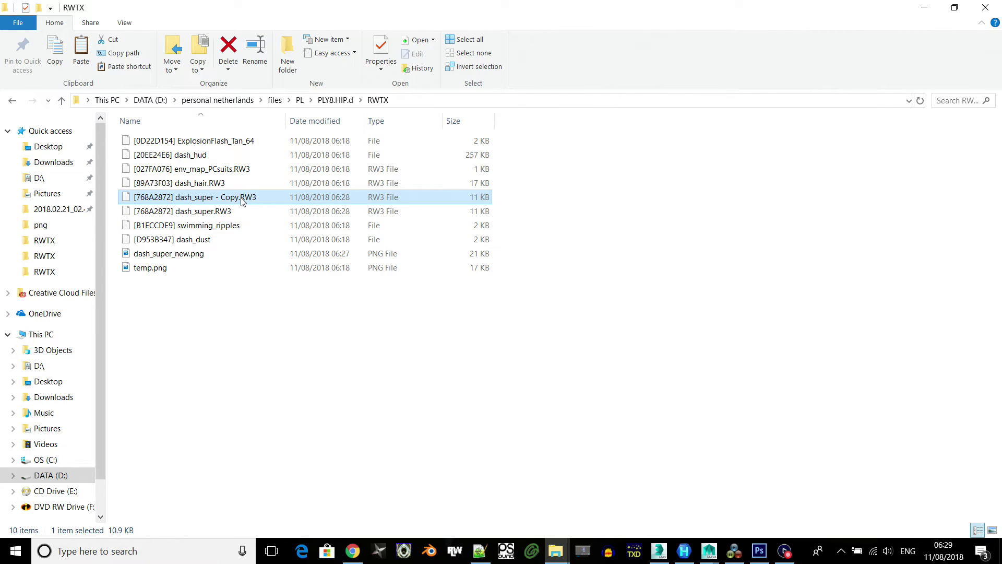
left_click(182, 199)
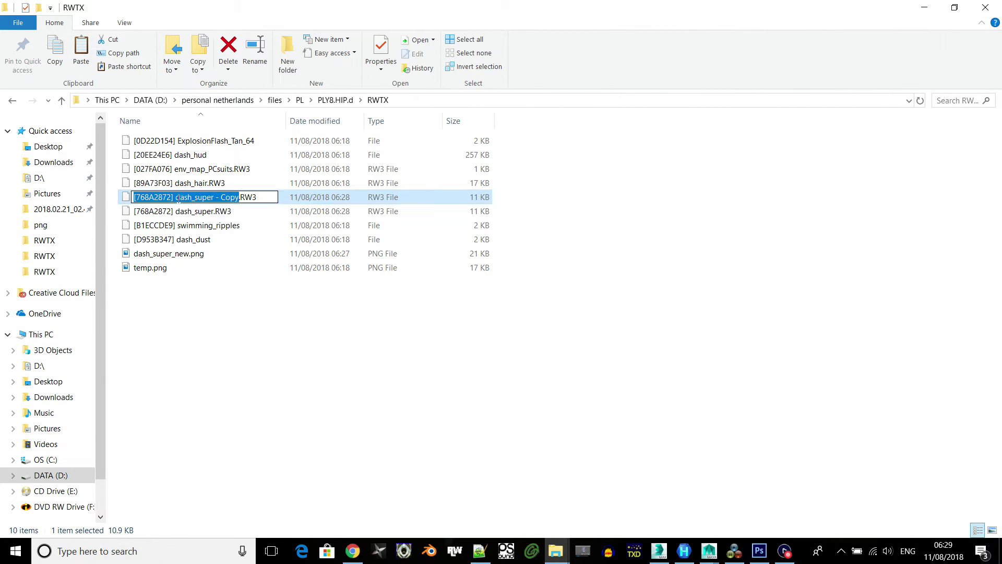
left_click_drag(176, 198, 134, 199)
key("BackSpace")
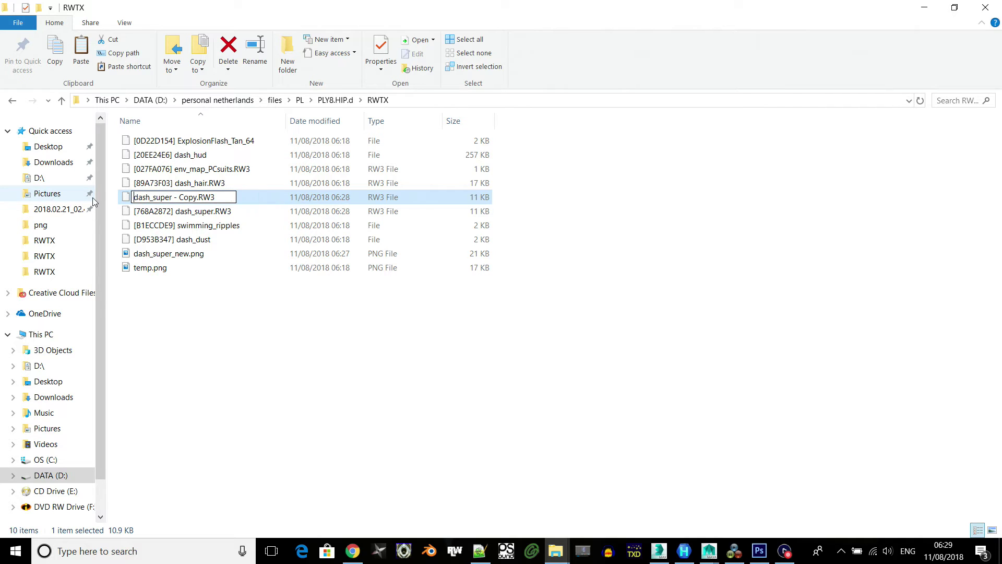
left_click_drag(197, 198, 175, 199)
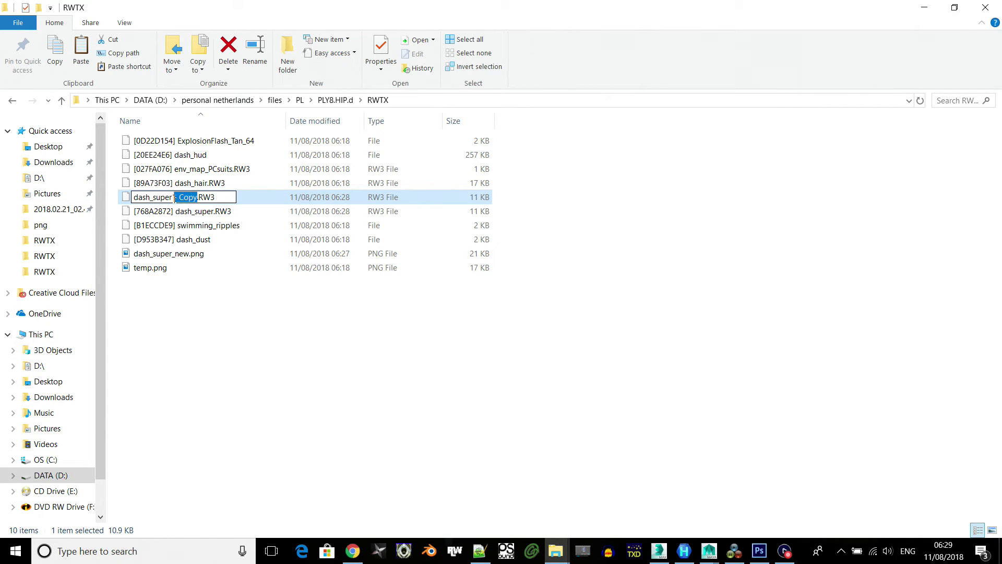
key("BackSpace")
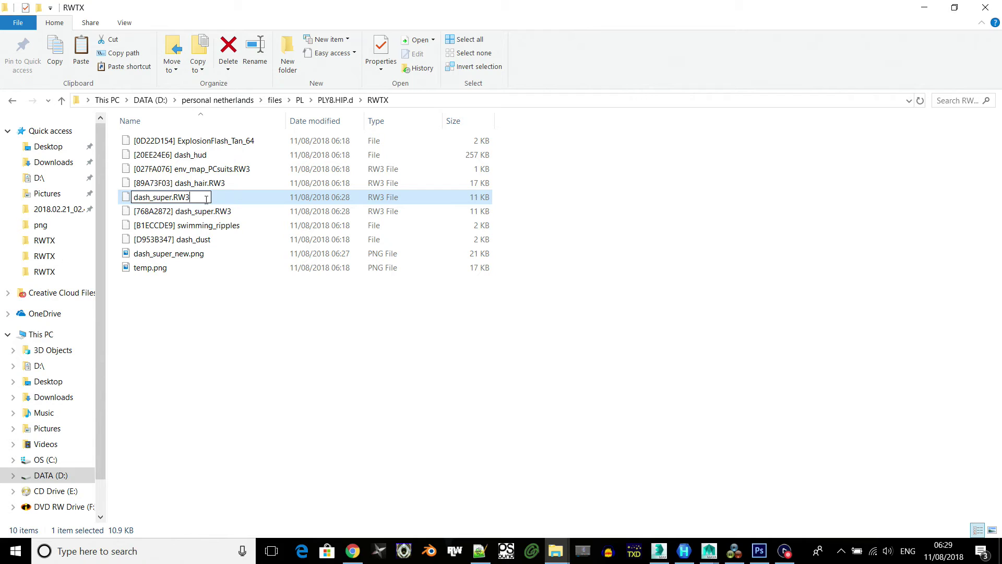
type("rwtx")
key("Return")
left_click(573, 287)
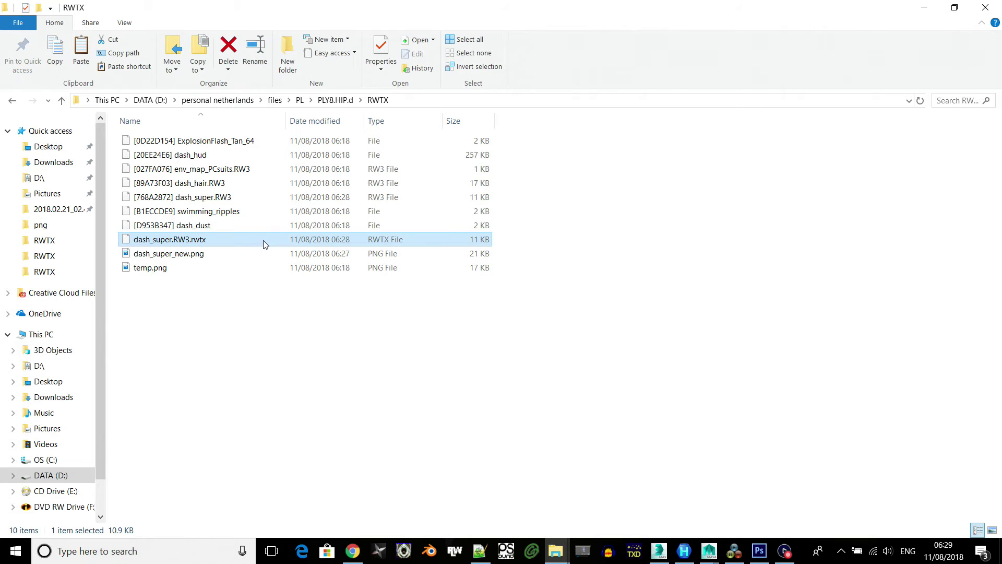
- Create a new folder inside RWTX with its default name and paste dash_super.RW3.rwtx into it
left_click(261, 307)
right_click(261, 307)
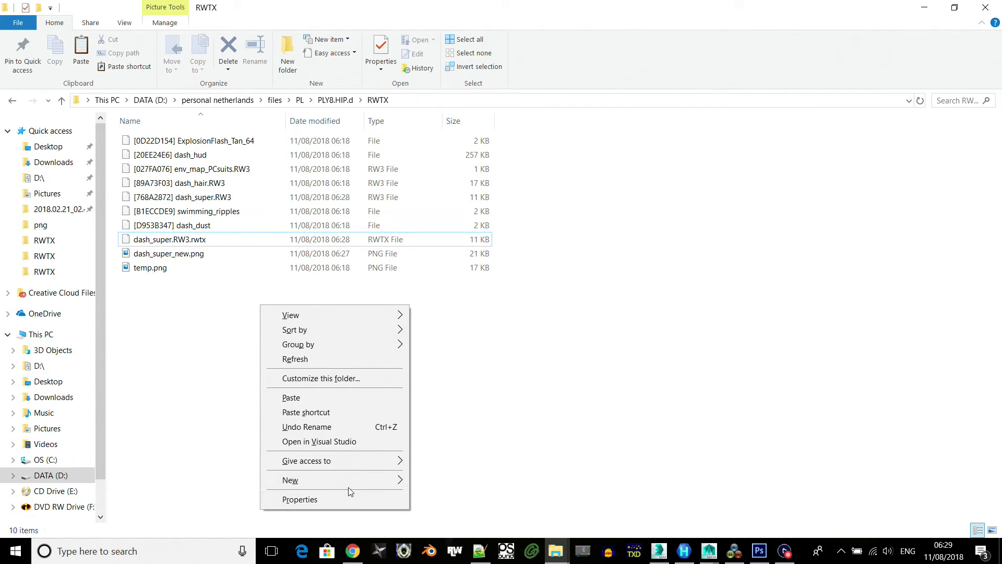
mouse_move(345, 480)
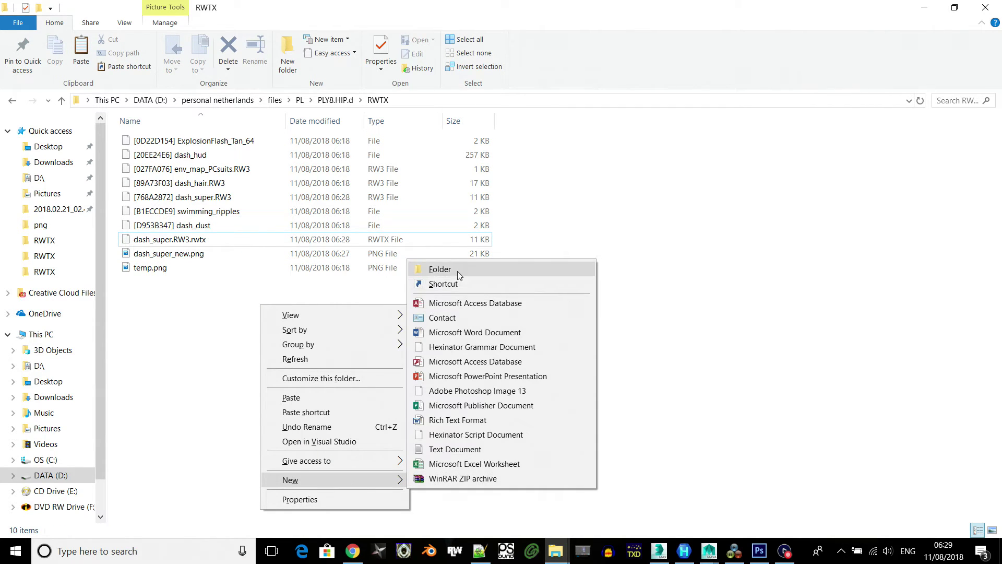
left_click(440, 268)
left_click(255, 248)
double_click(205, 140)
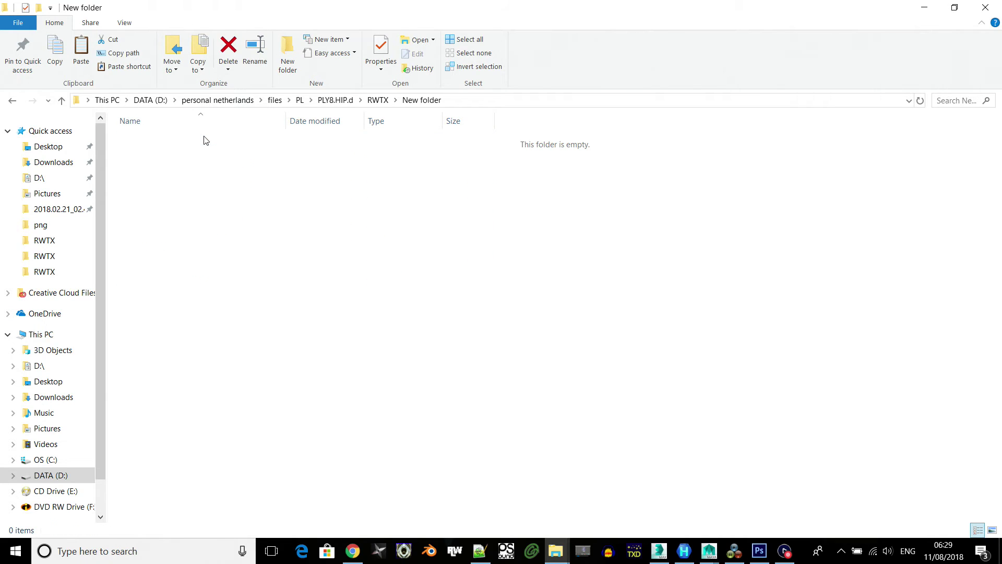
key("ctrl+v")
left_click(241, 197)
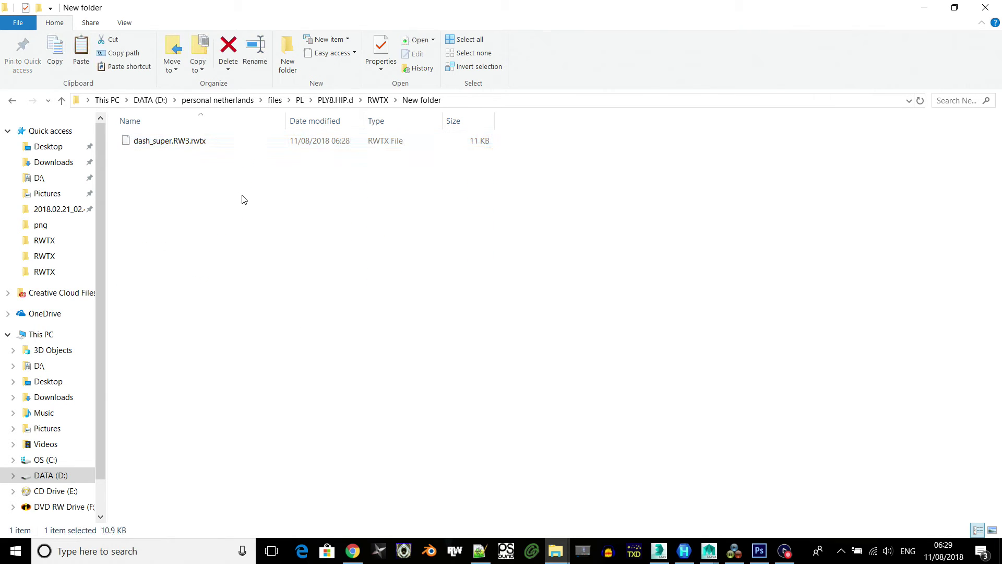
- Navigate File Explorer to the D:\another modding folder that holds the QuickBMS tools
left_click(468, 100)
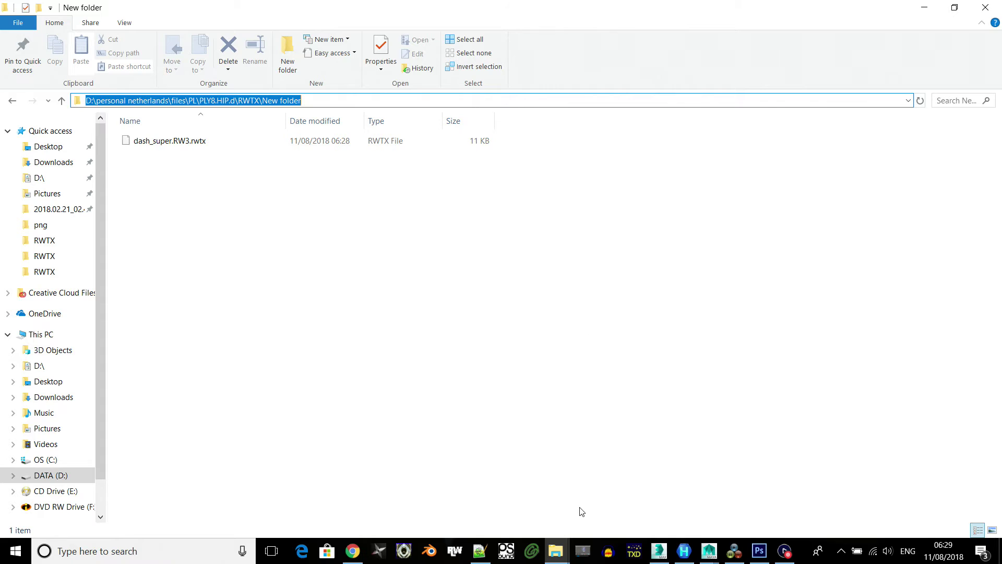
left_click(556, 552)
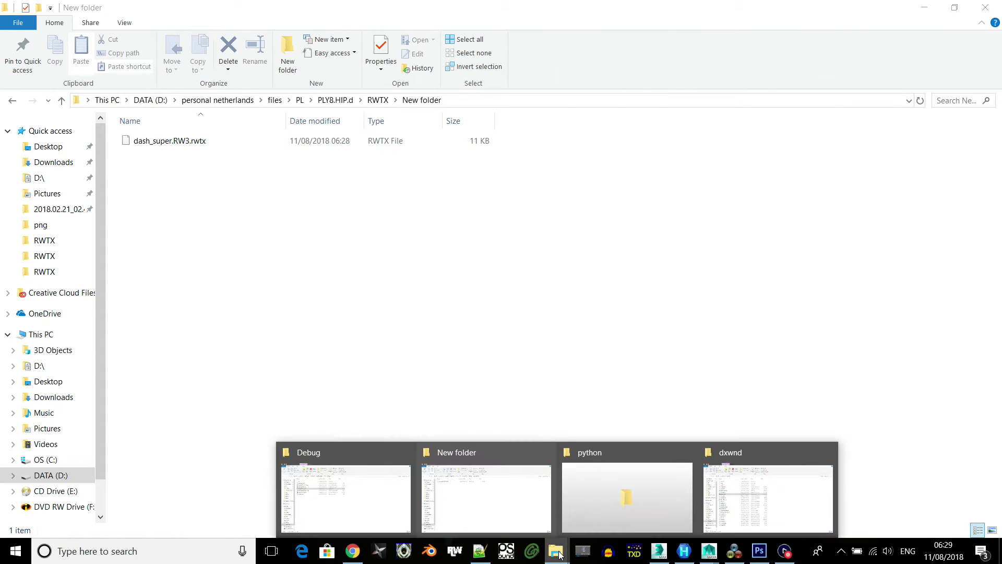
left_click(531, 509)
left_click(151, 99)
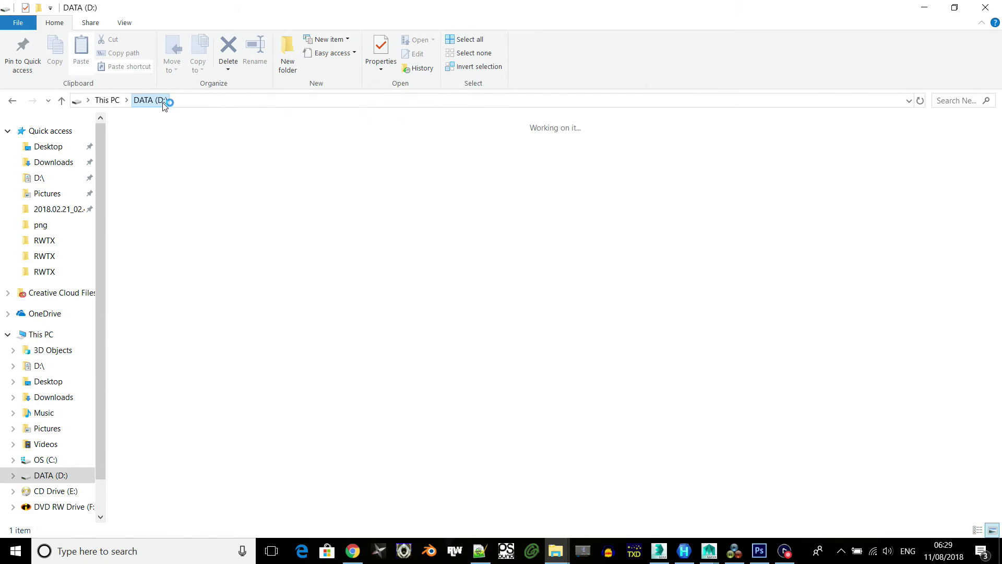
left_click(289, 100)
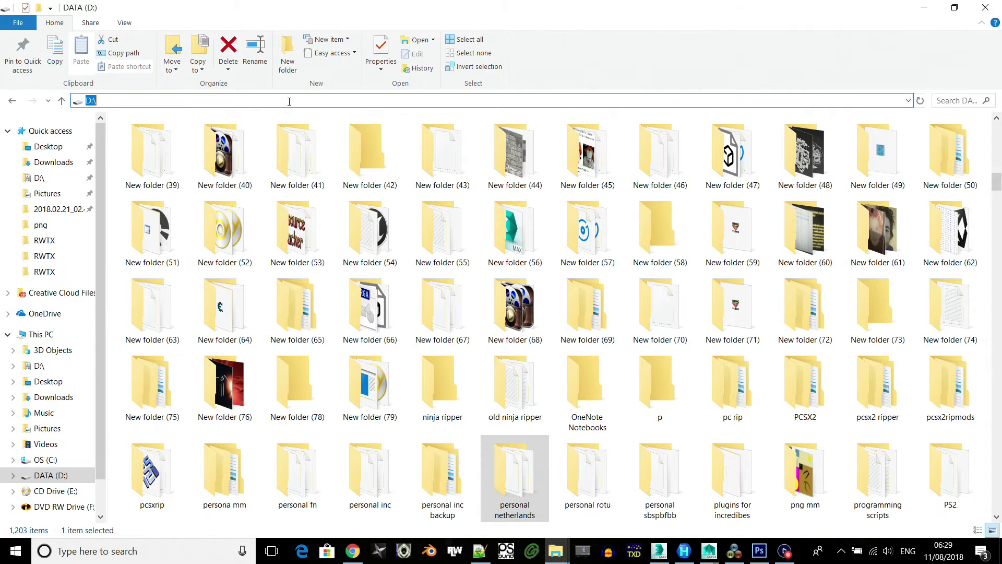
type("D:\\anoth")
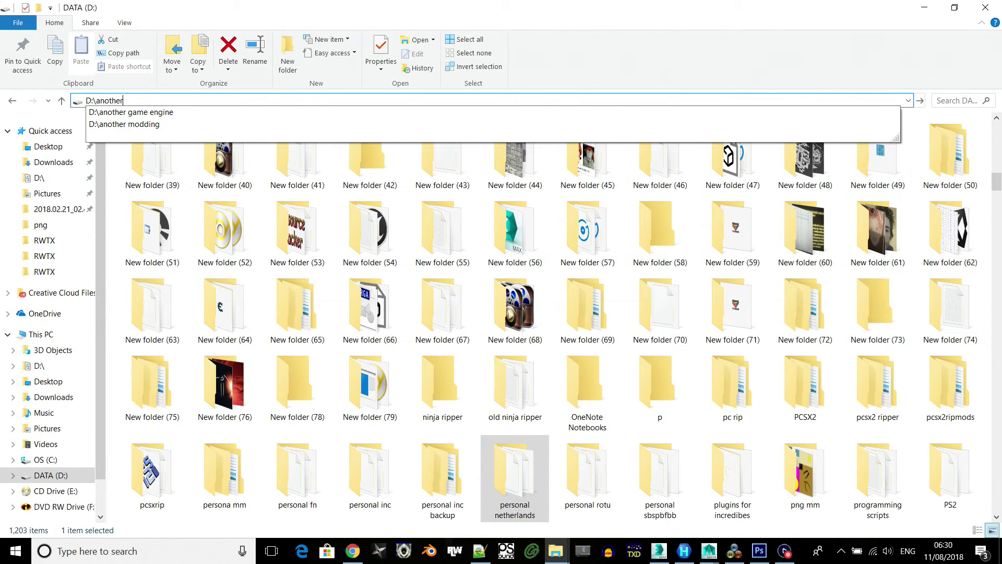
type("er")
key("Down")
key("Down")
key("Return")
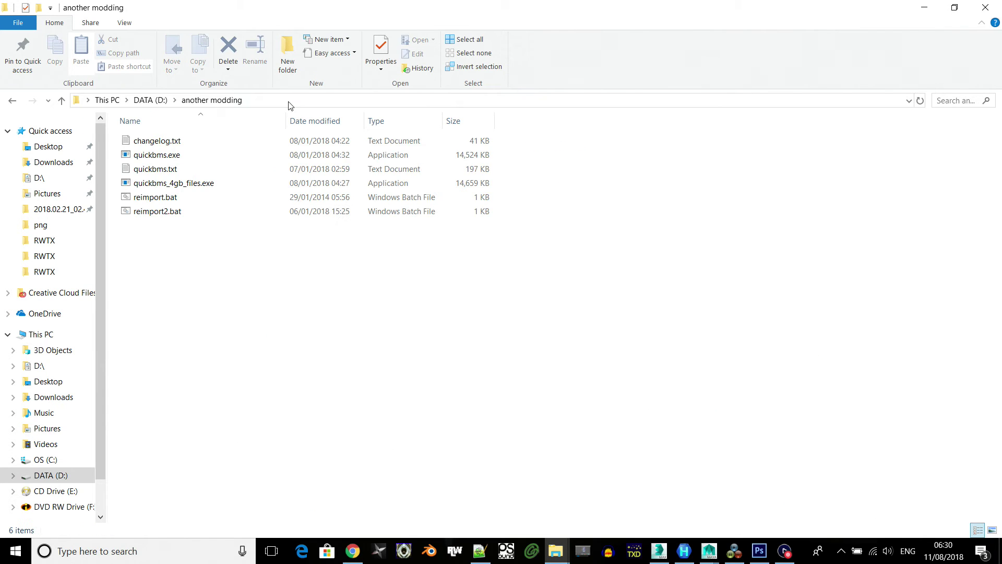
- Run reimport.bat and choose The_Incredibles.bms from D:\Modding\Scripts as the BMS script
double_click(262, 198)
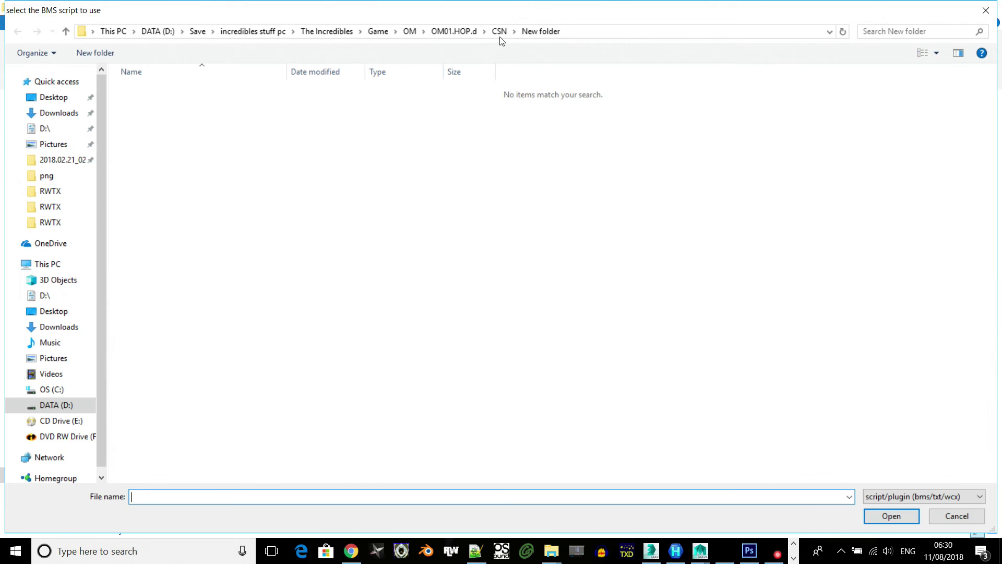
left_click(573, 31)
left_click_drag(573, 31, 106, 53)
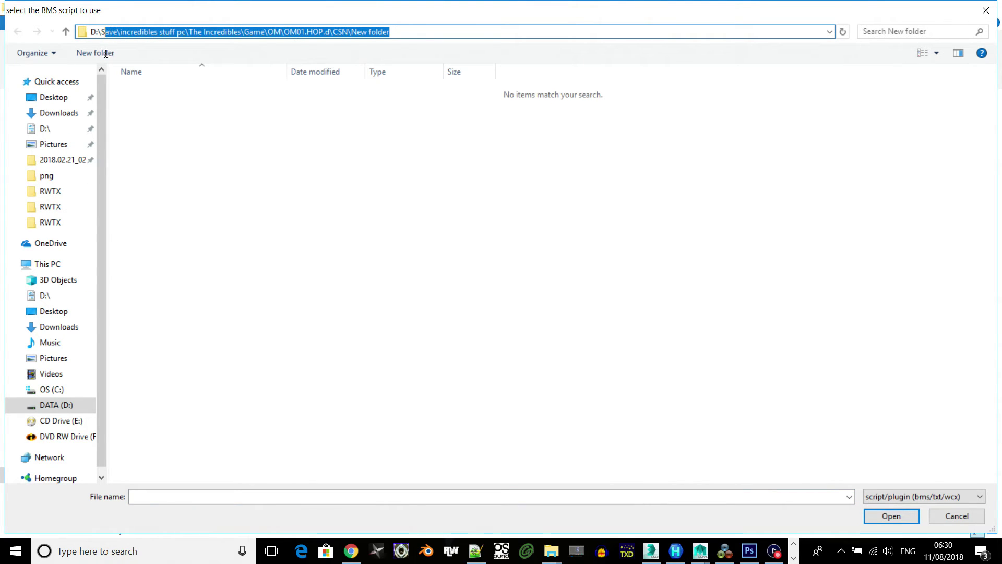
type("modding")
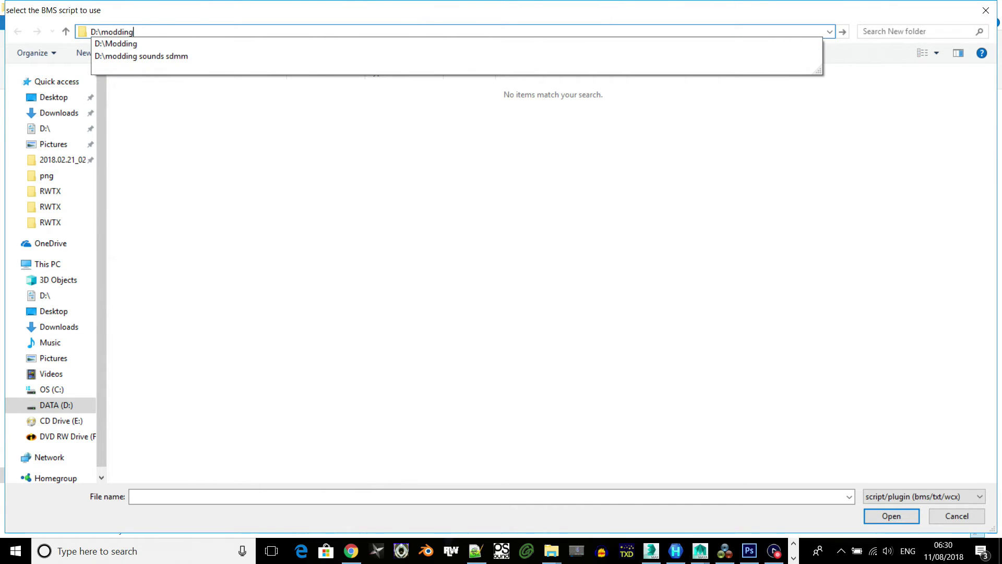
key("Return")
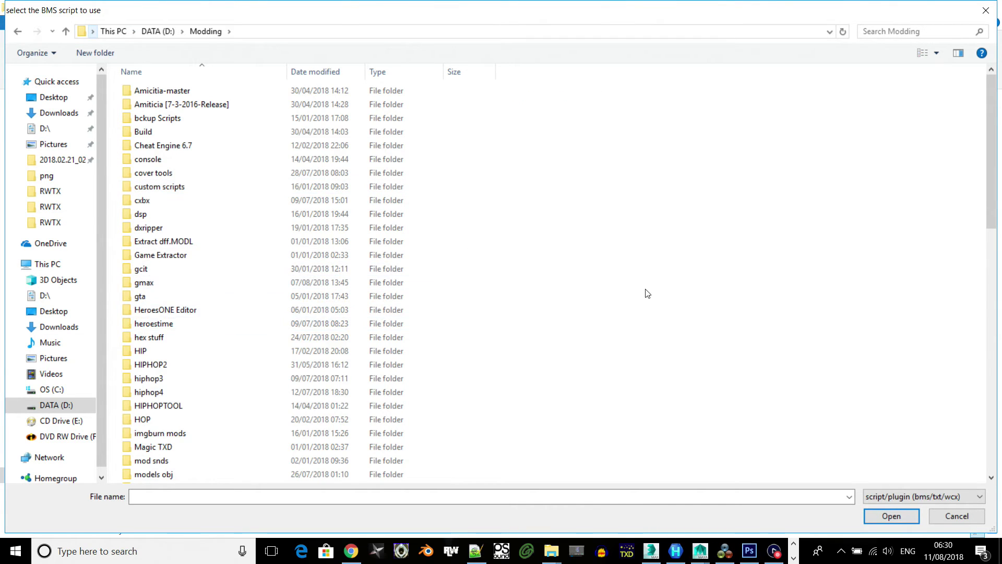
left_click_drag(987, 215, 961, 424)
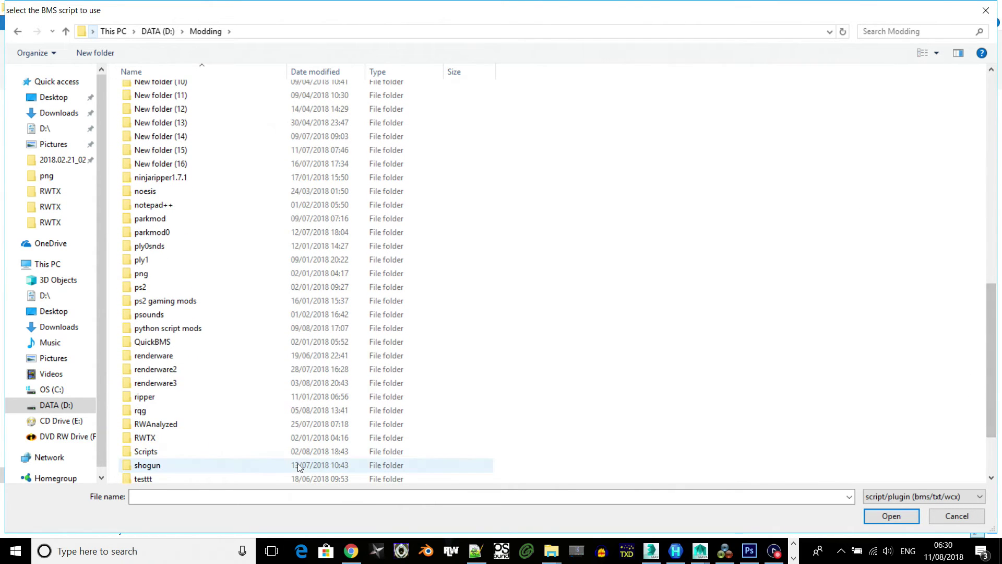
double_click(216, 453)
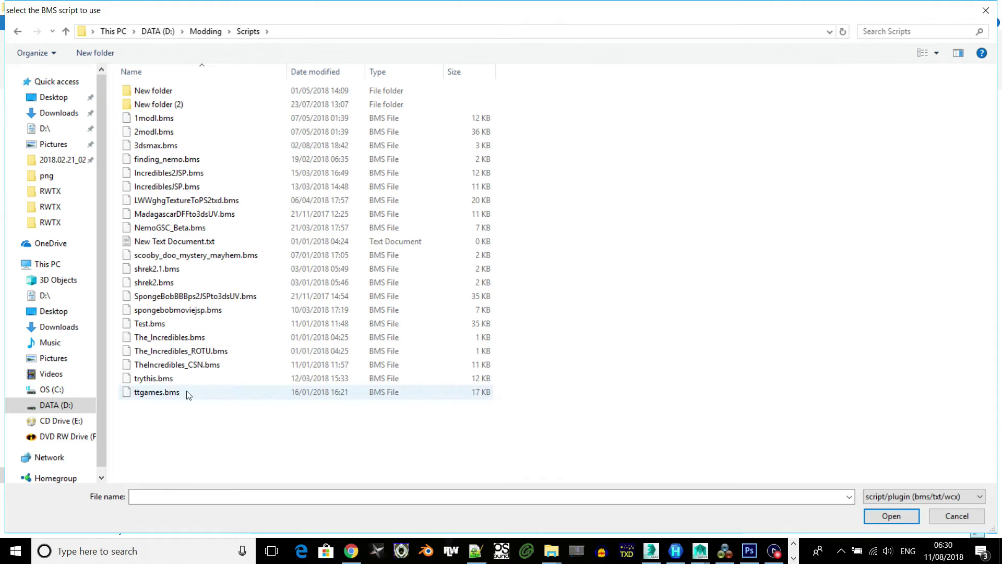
left_click(187, 338)
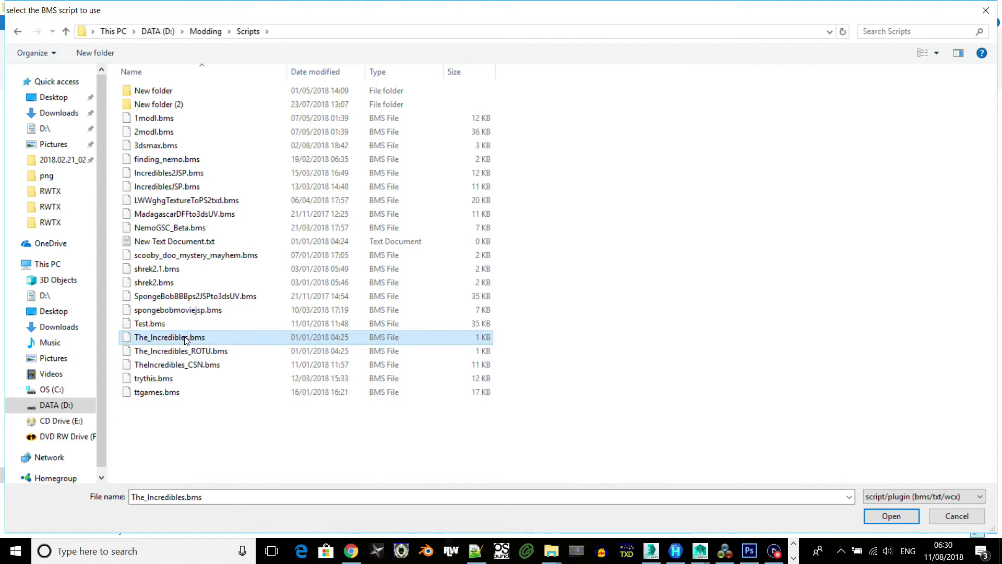
double_click(183, 336)
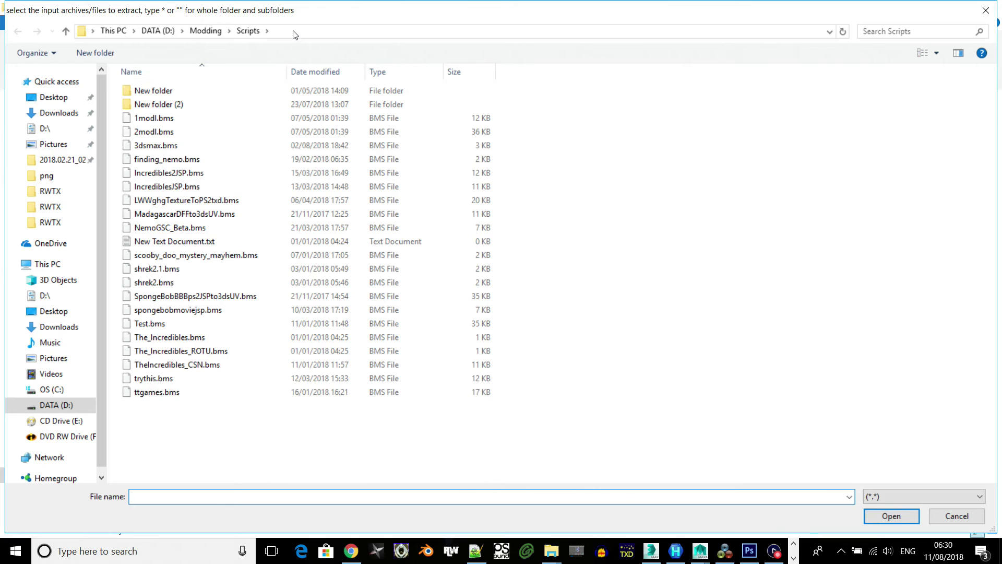
left_click(295, 32)
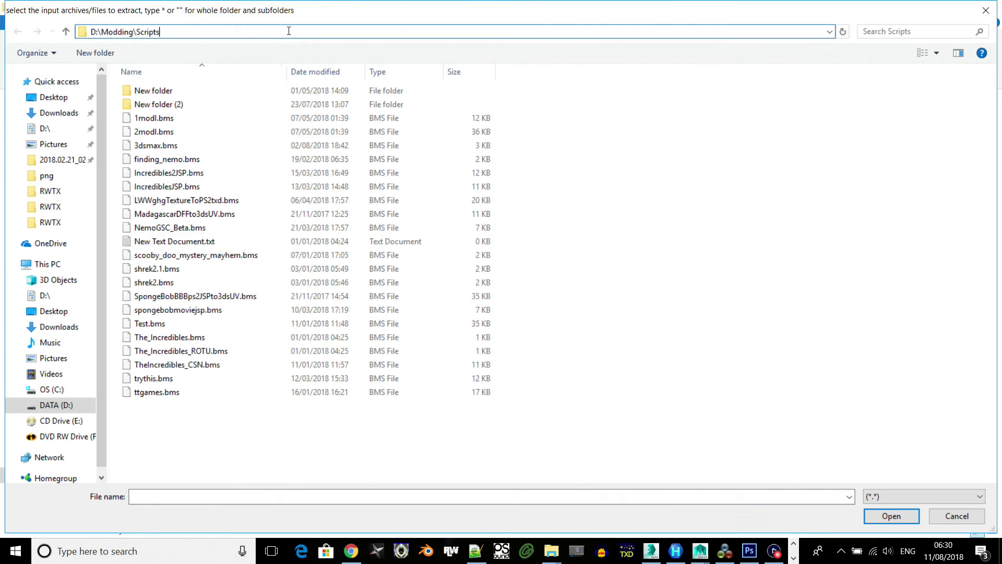
left_click_drag(291, 31, 103, 42)
type("sav")
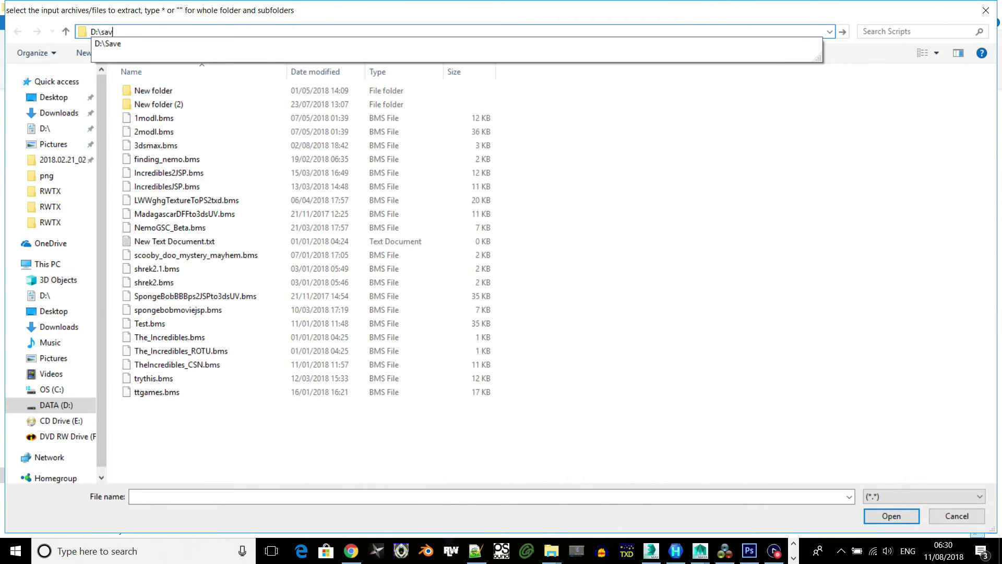
type("e\\")
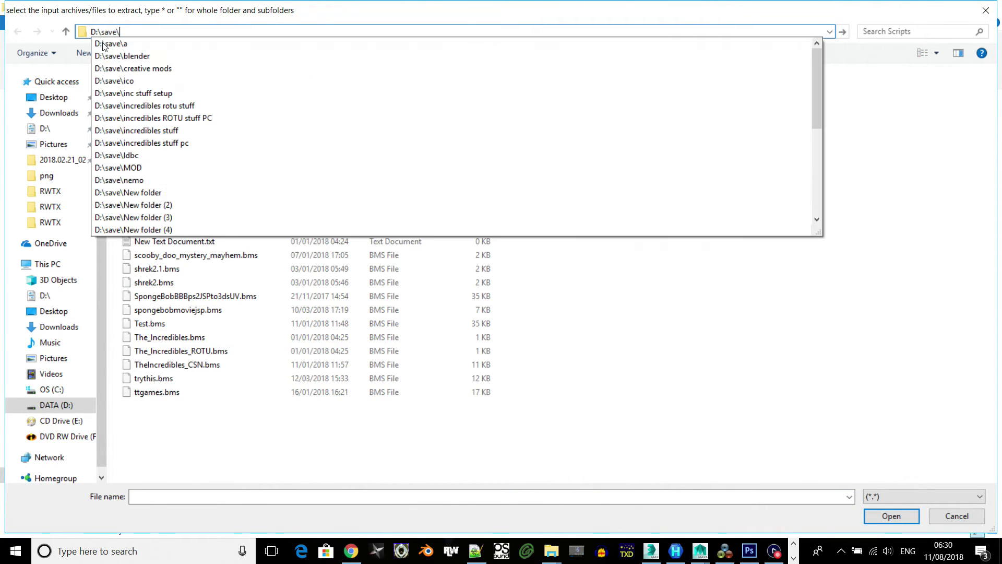
key("BackSpace")
key("BackSpace")
key("BackSpace")
key("BackSpace")
key("BackSpace")
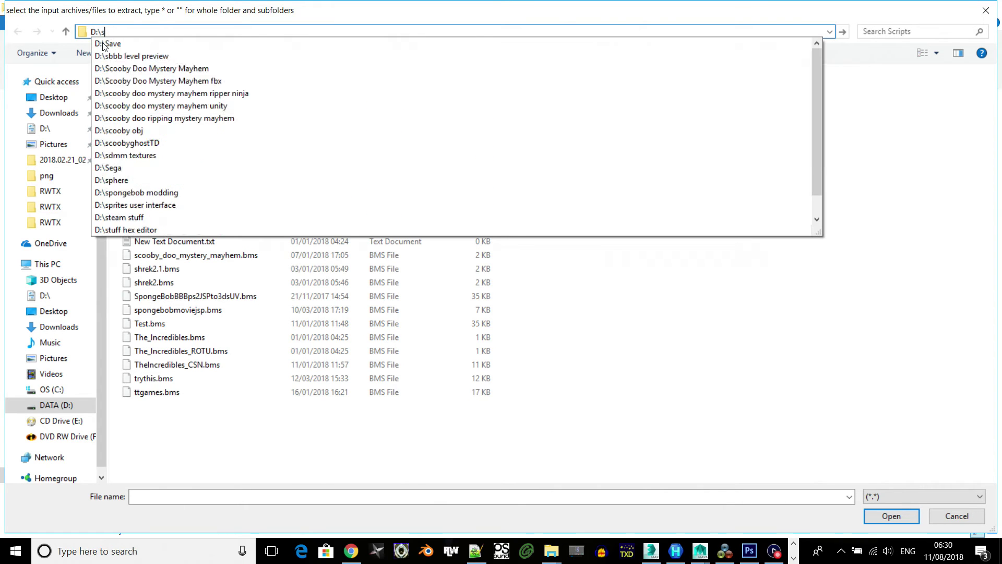
- Navigate the input archive selection to D:\personal netherlands\files
type("personal")
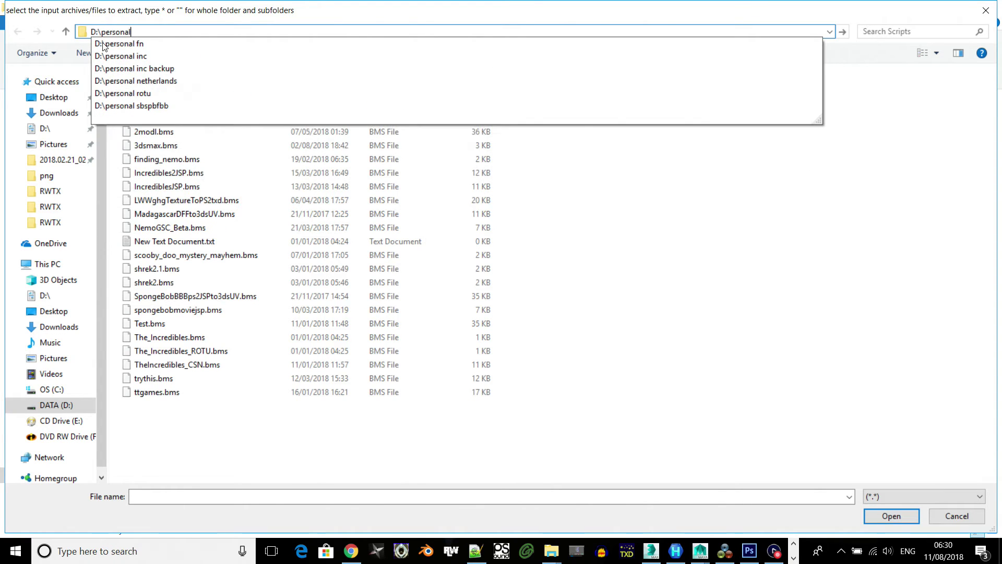
key("Down")
key("Down")
key("Down")
key("Down")
key("Return")
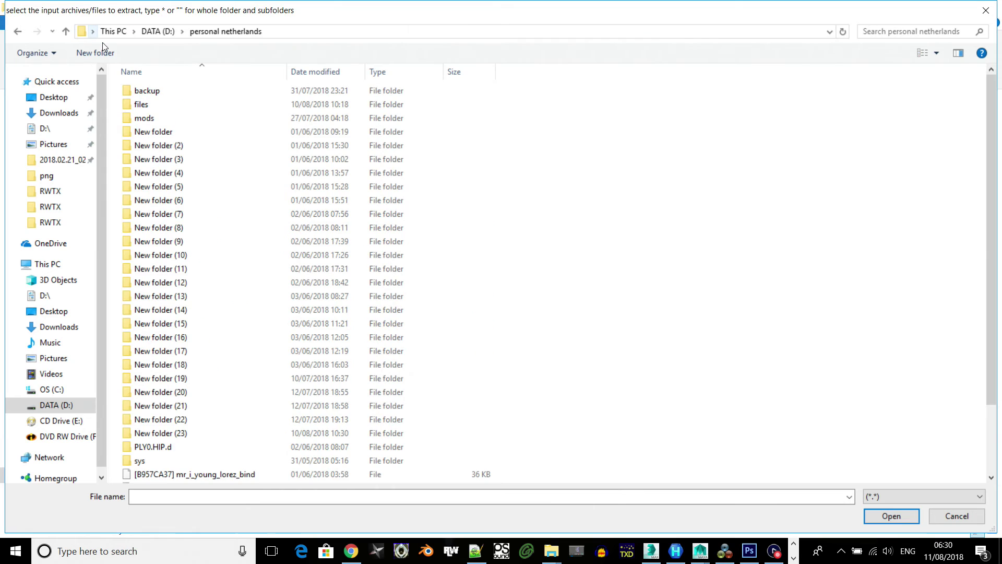
double_click(140, 105)
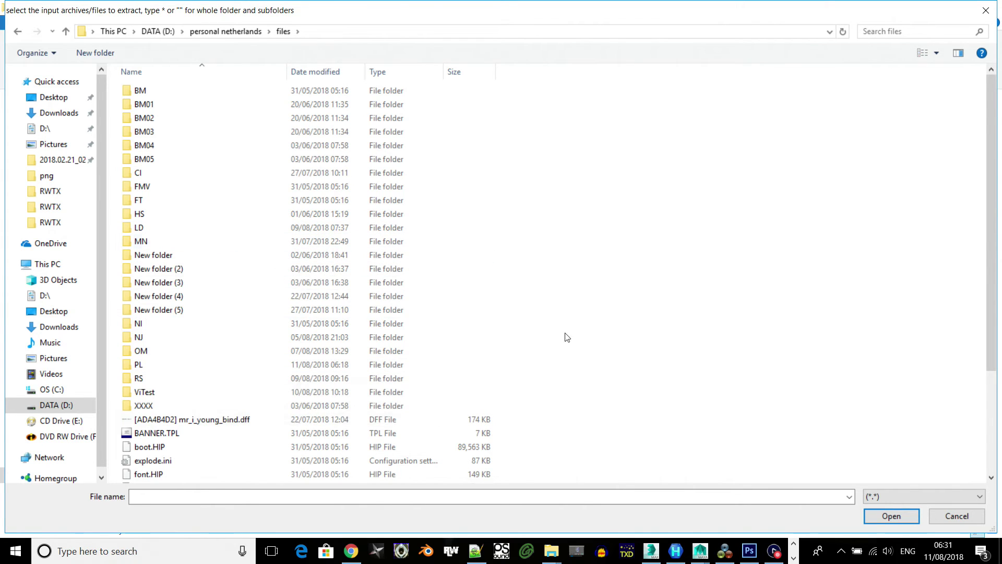
- Open the PL folder and select PLY8.HIP among the game archives
scroll(978, 334, "down", 4)
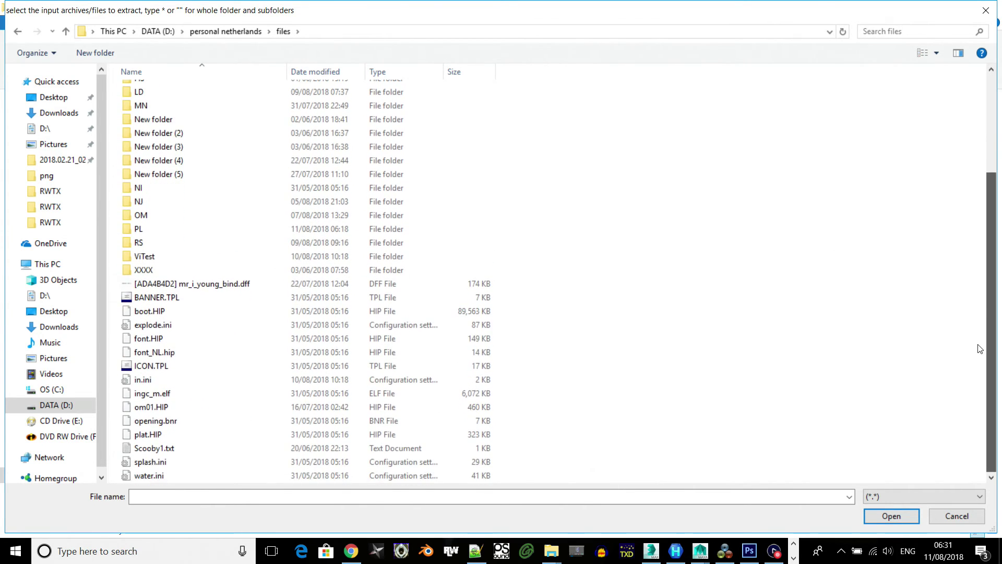
scroll(978, 347, "up", 4)
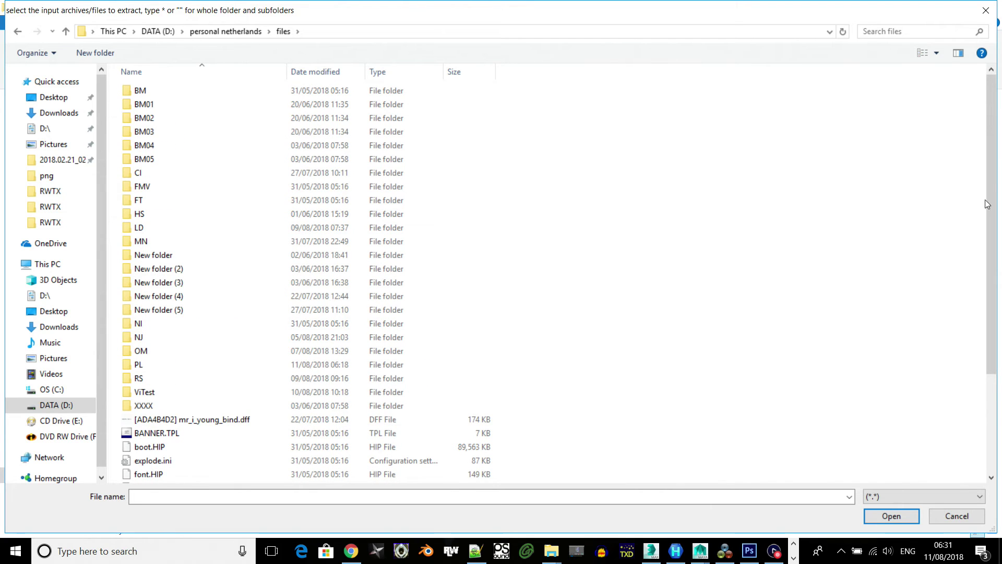
left_click_drag(988, 264, 987, 237)
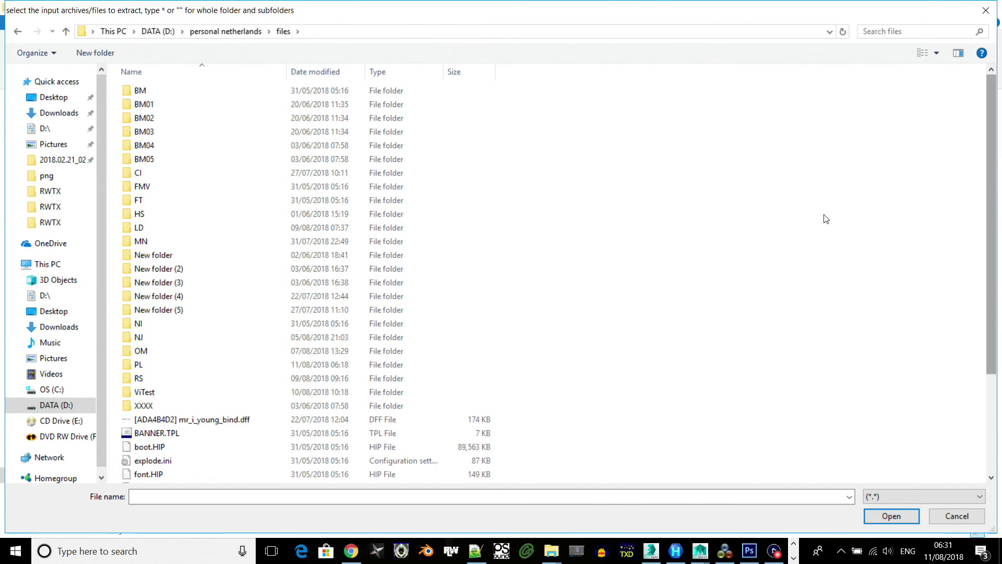
double_click(194, 365)
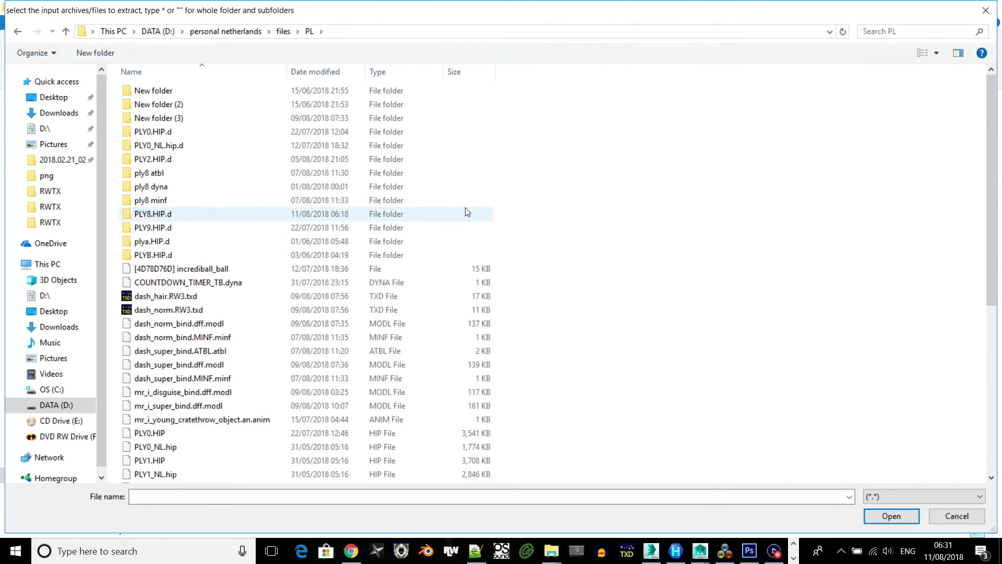
left_click_drag(992, 189, 966, 344)
left_click(208, 386)
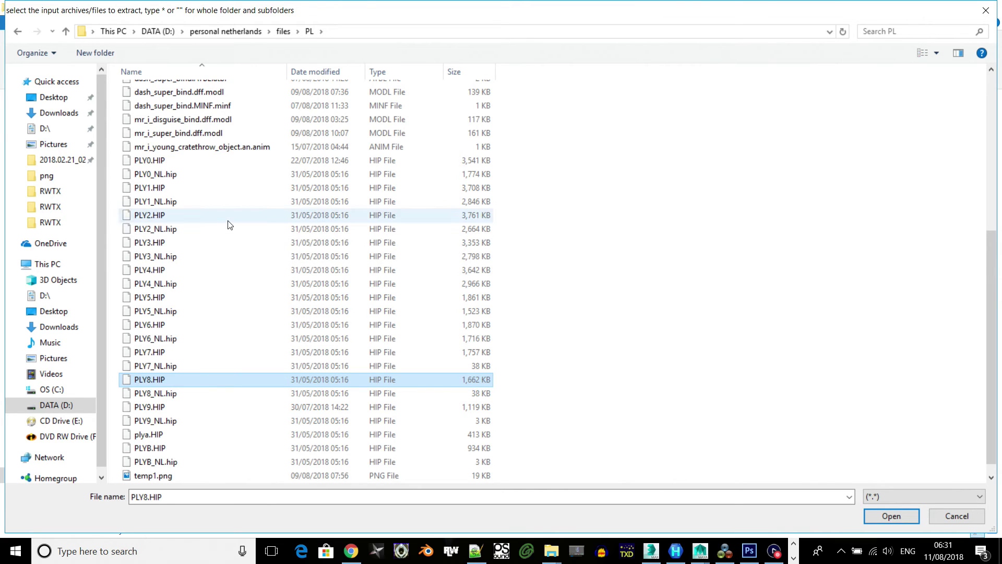
left_click(261, 32)
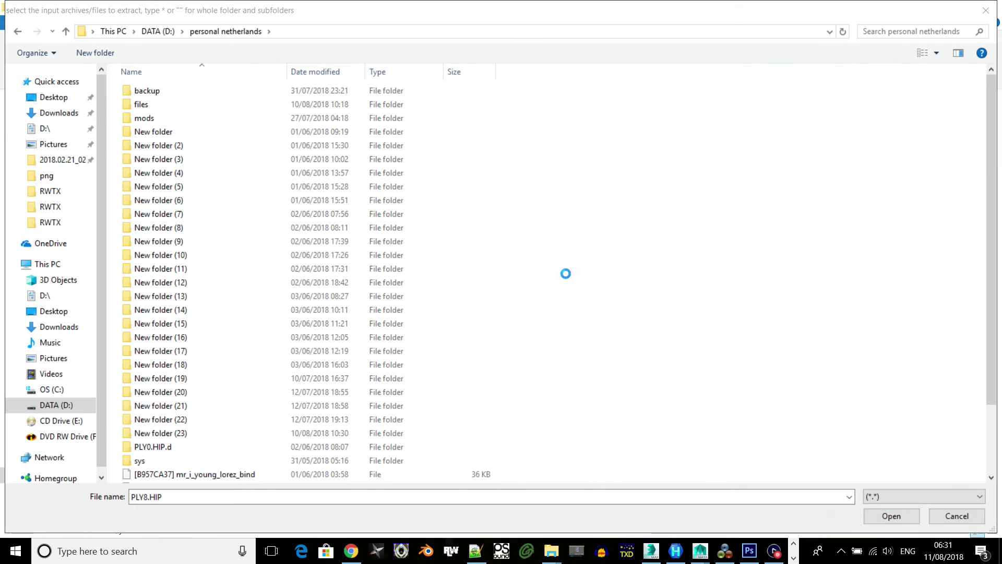
left_click(568, 278)
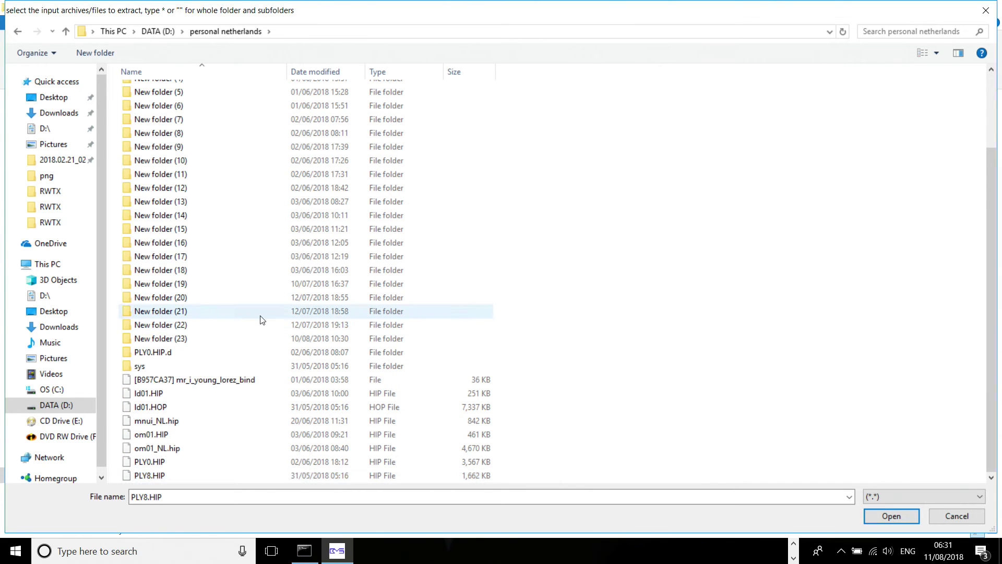
left_click_drag(991, 341, 991, 267)
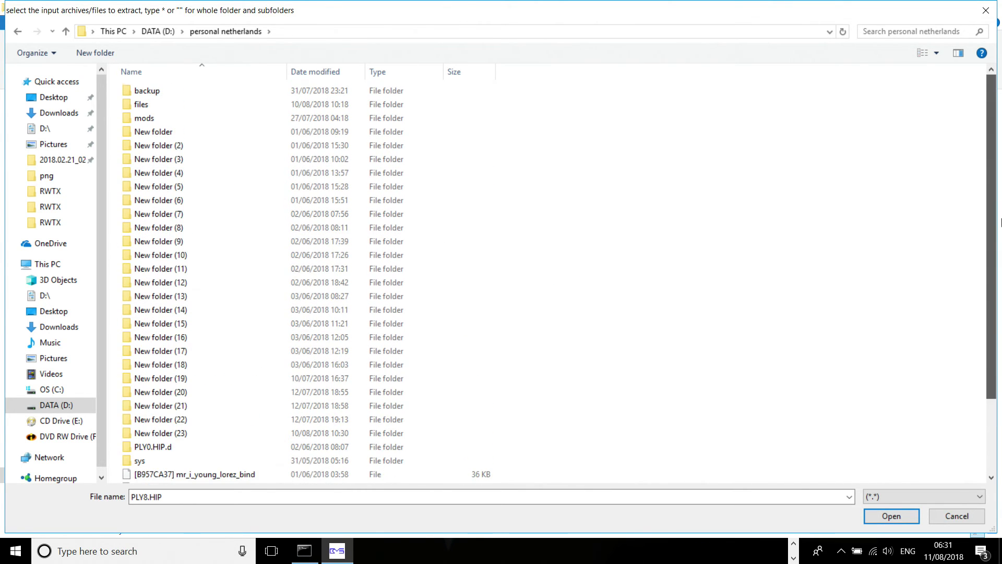
double_click(129, 103)
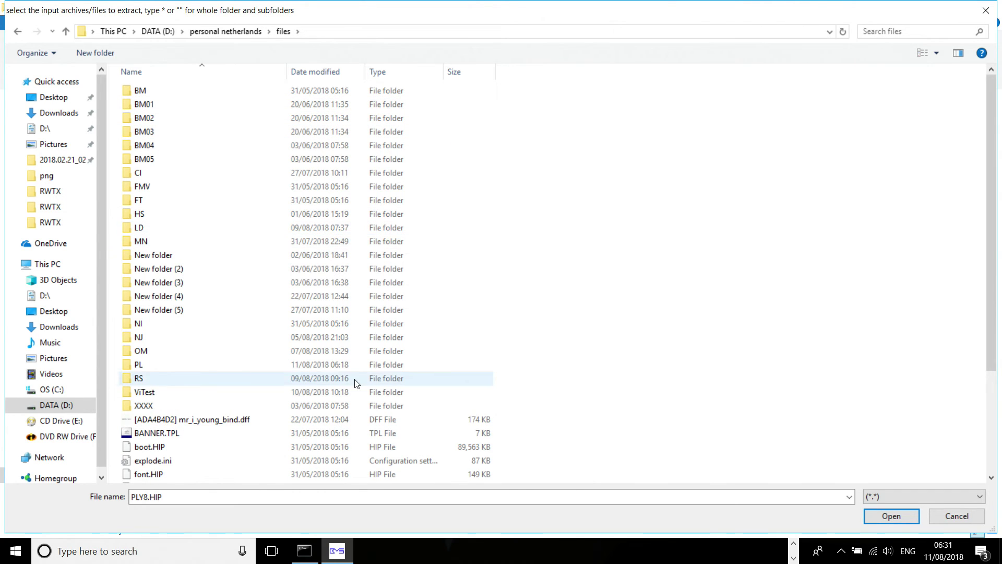
double_click(326, 369)
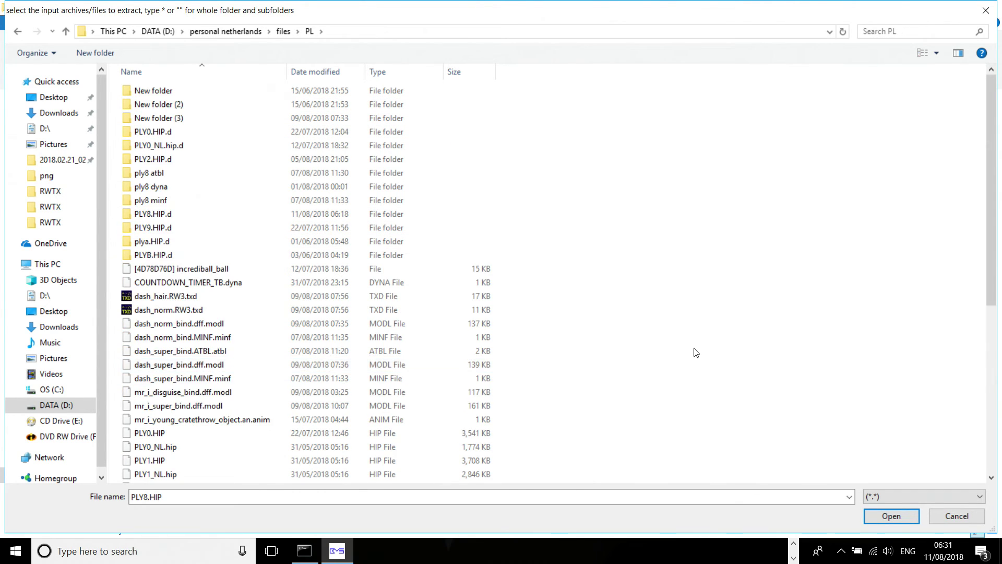
- Load PLY8.HIP from the PL folder as the input archive
left_click_drag(990, 282, 987, 416)
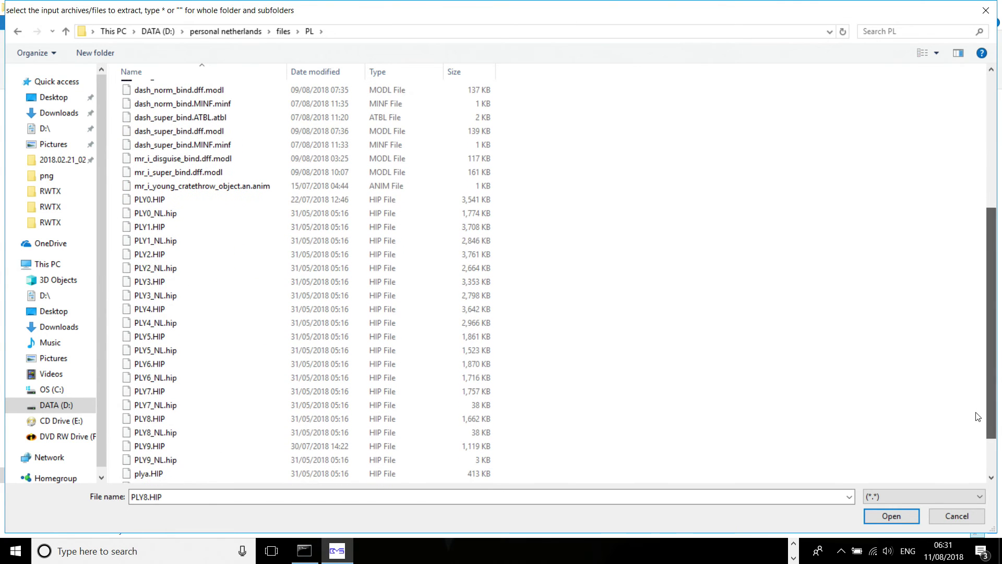
left_click(235, 424)
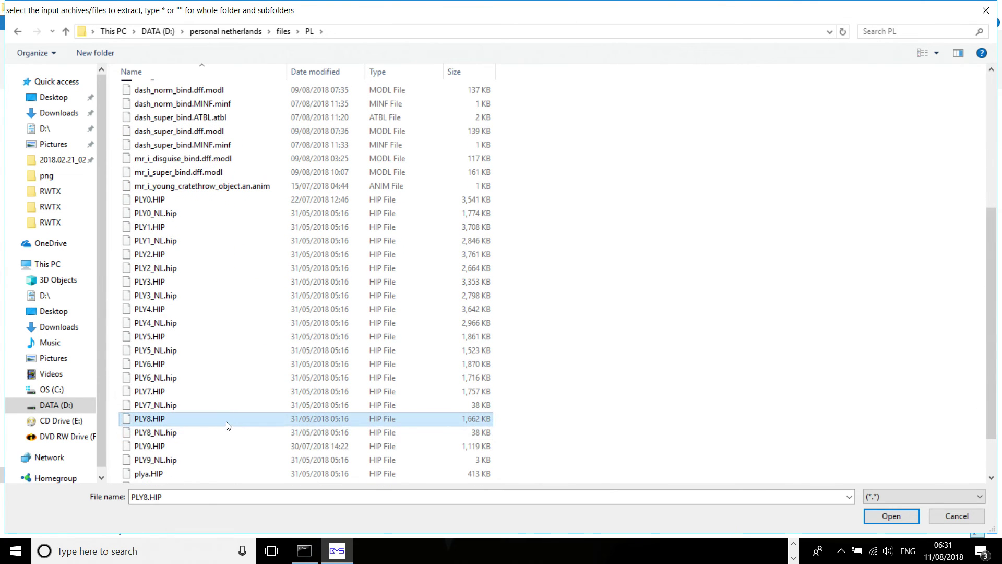
double_click(228, 426)
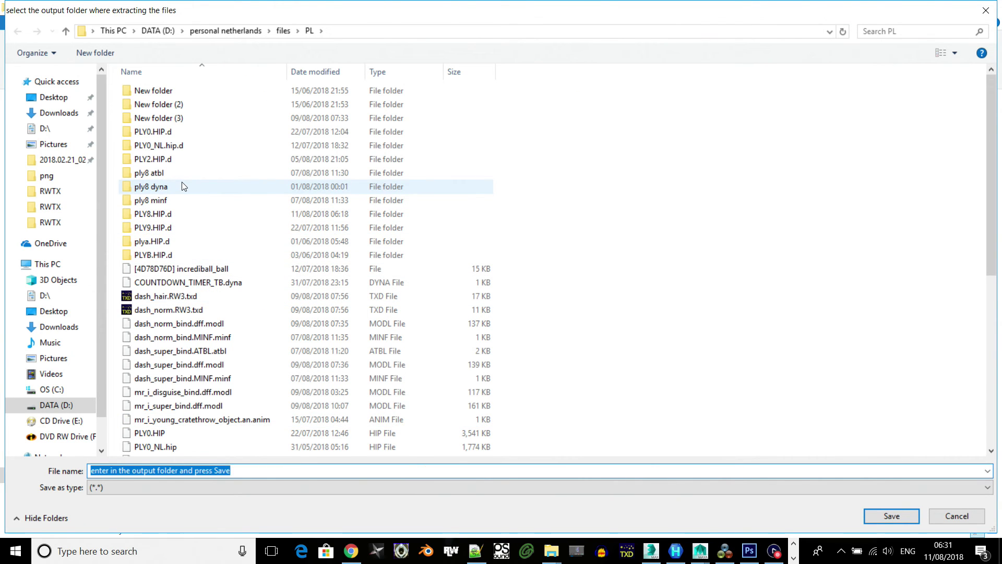
- Set PLY8.HIP.d\RWTX\New folder as the output folder, reimport dash_super.RW3.rwtx and quit the console
double_click(183, 214)
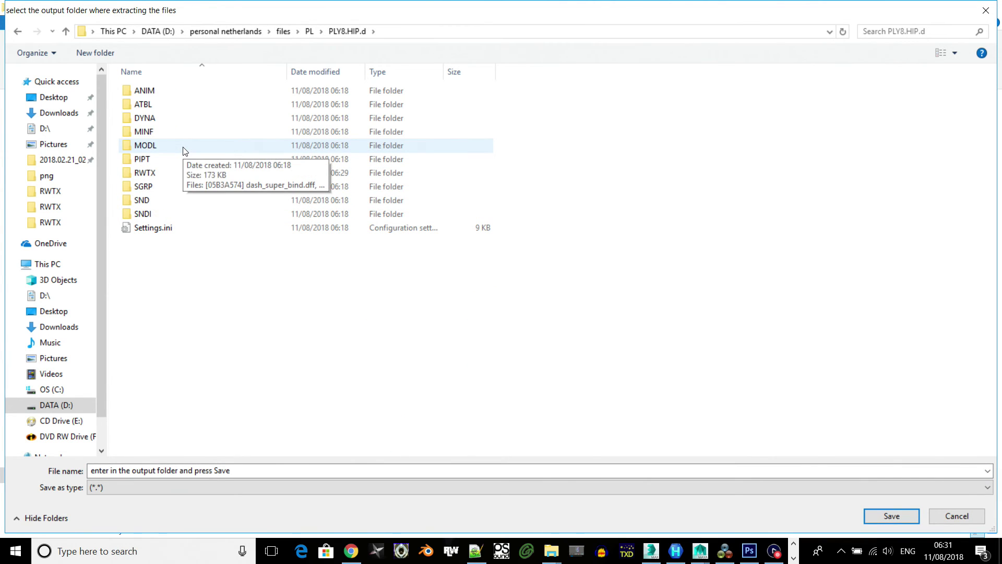
double_click(179, 172)
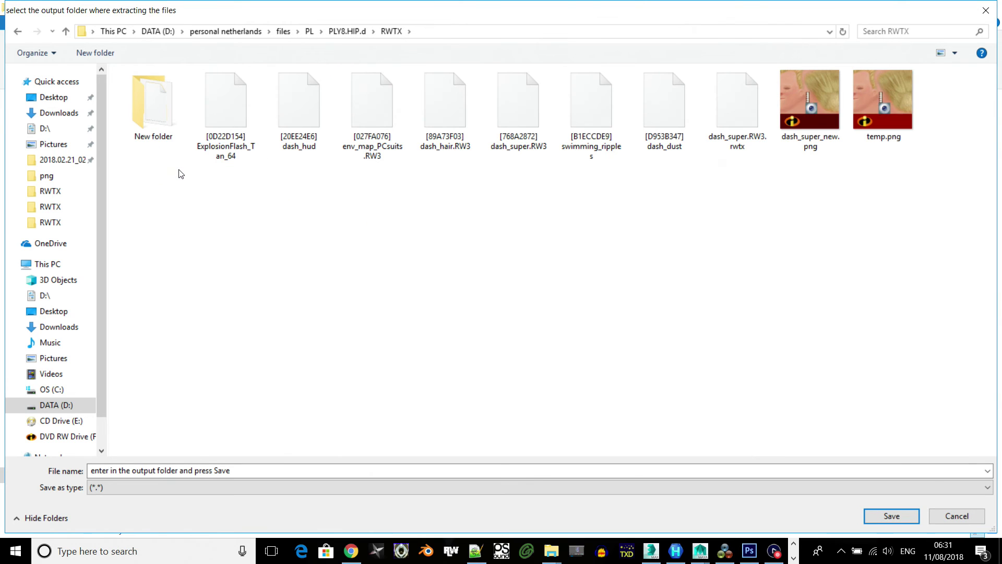
double_click(156, 127)
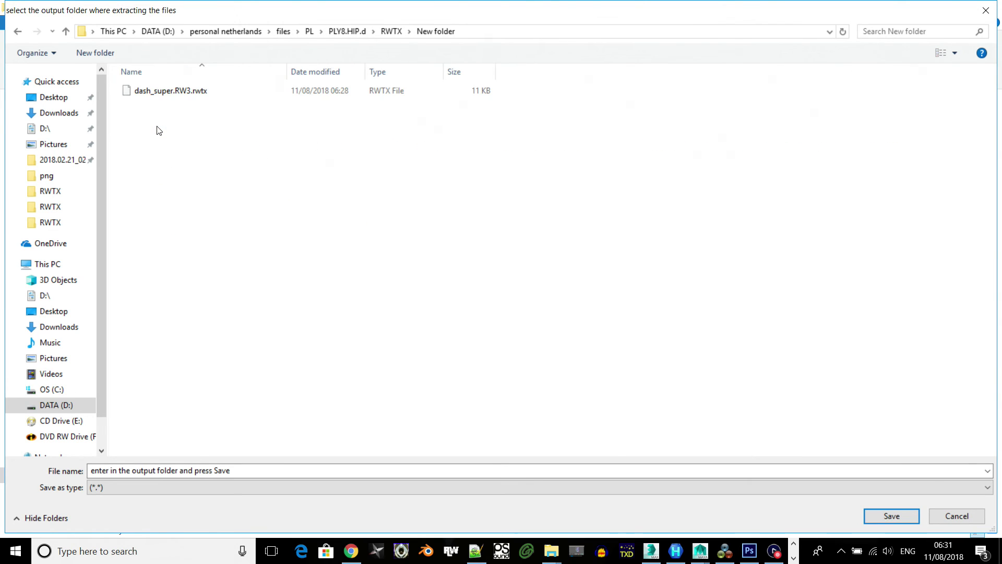
left_click(160, 95)
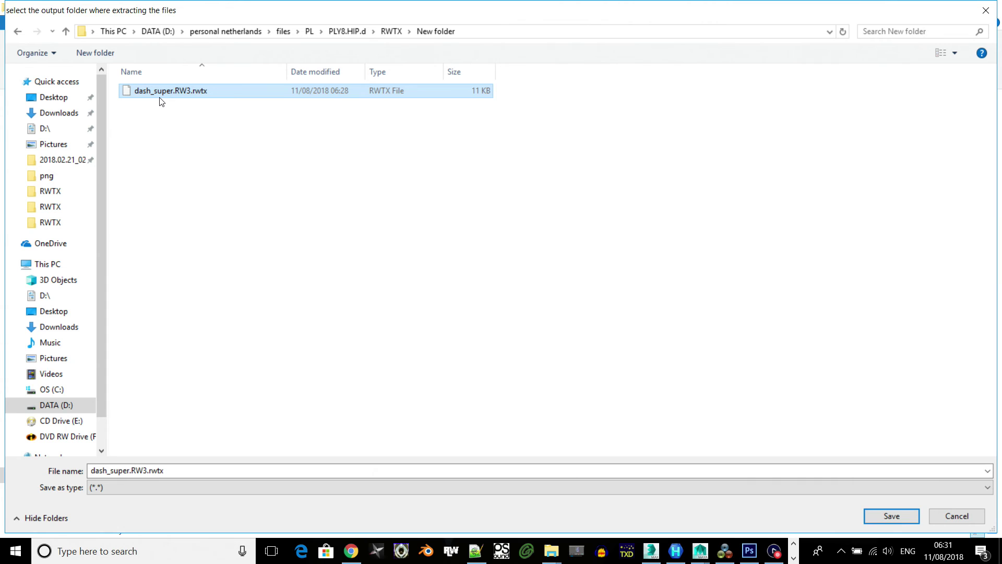
key("Return")
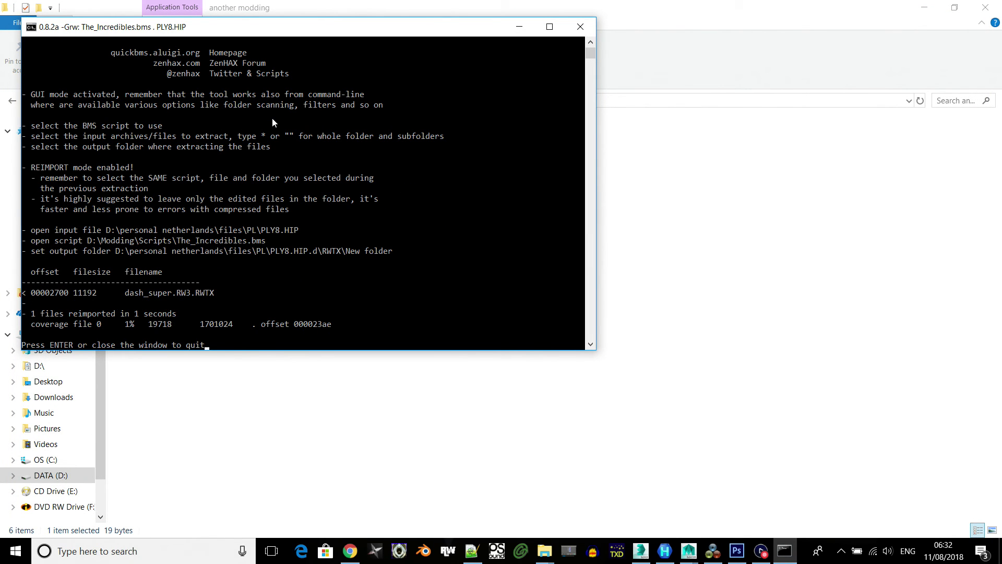
key("Return")
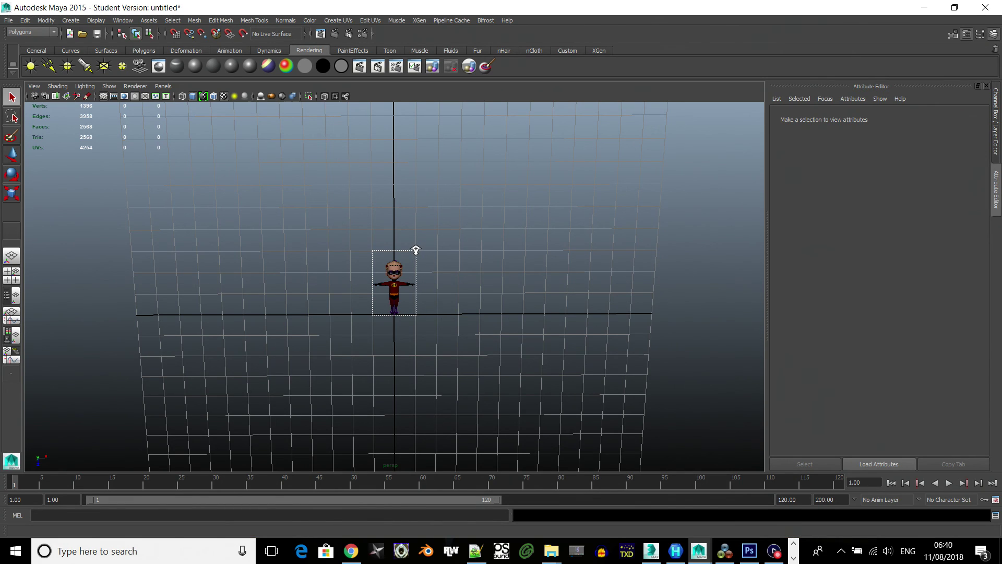
- Zoom in on the Dash character model in the Maya viewport
left_click_drag(416, 250, 416, 251, "ctrl+alt")
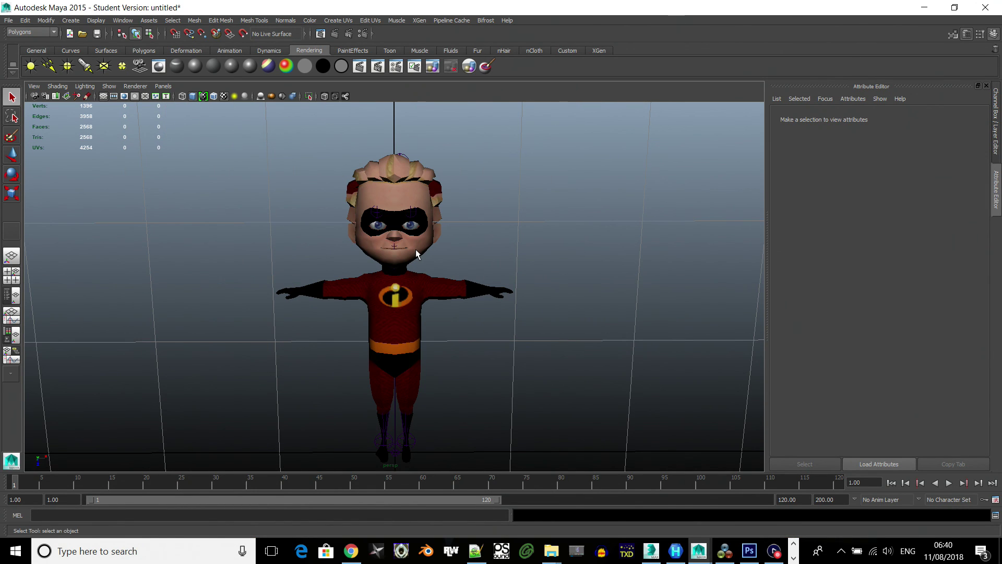